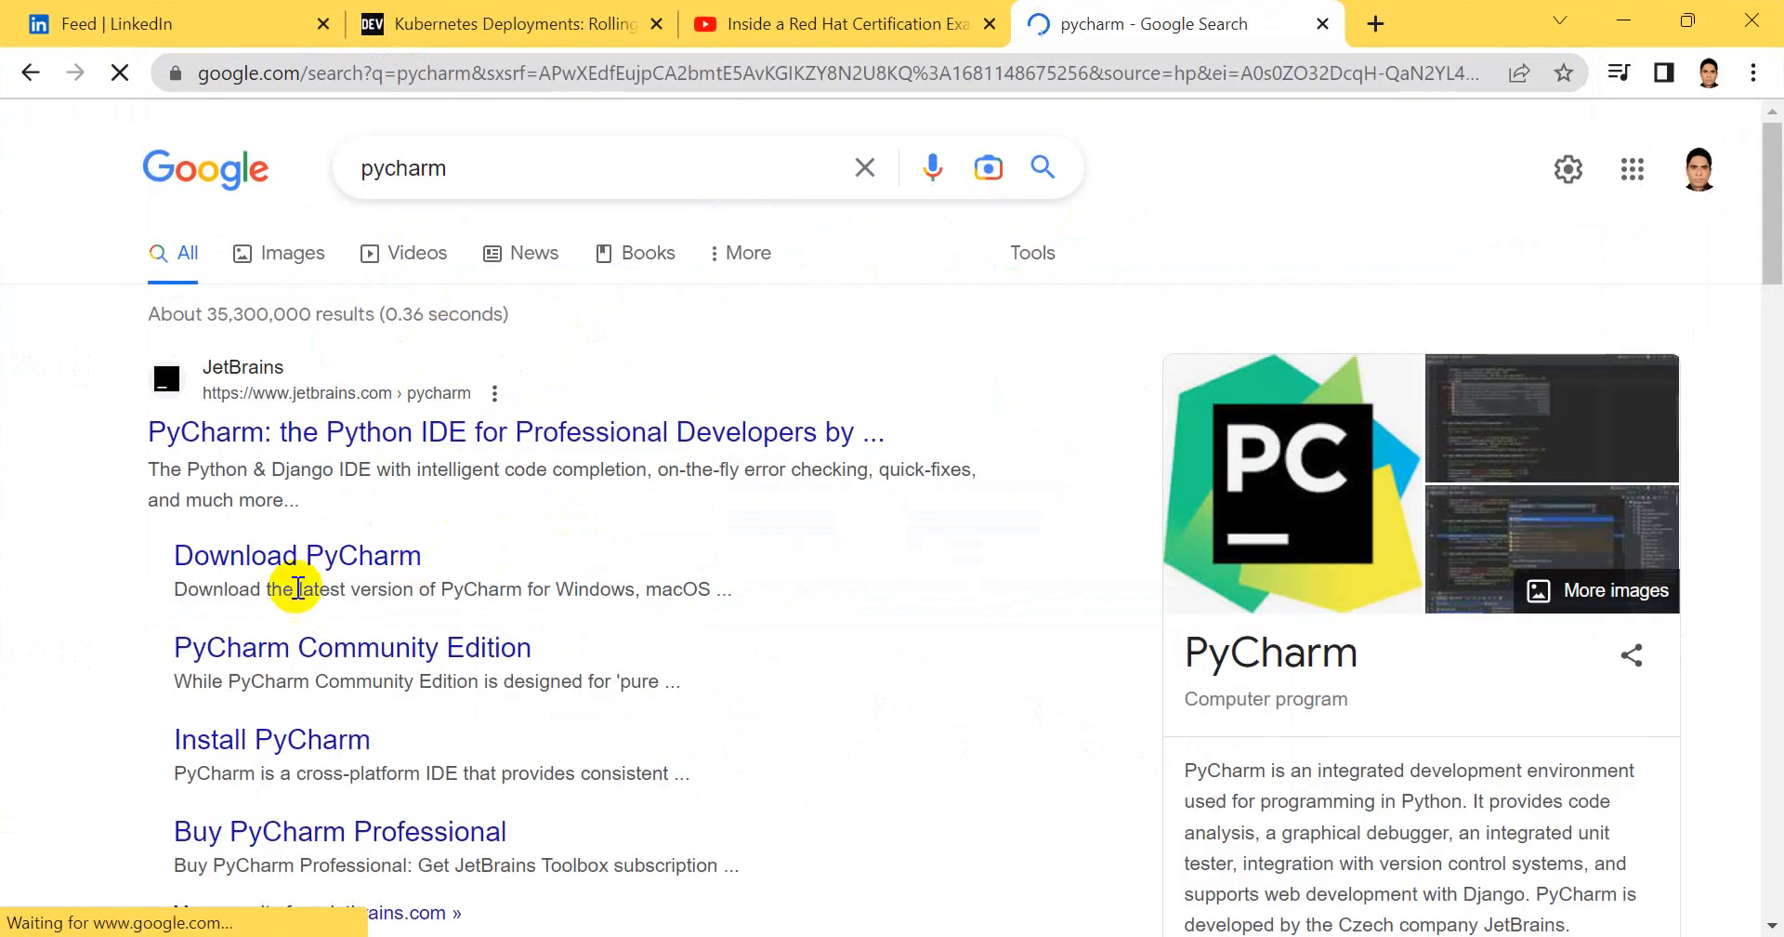
Open the JetBrains PyCharm download page and download the Windows installer of the Community edition
{"action": "left_click", "coordinate": [239, 561]}
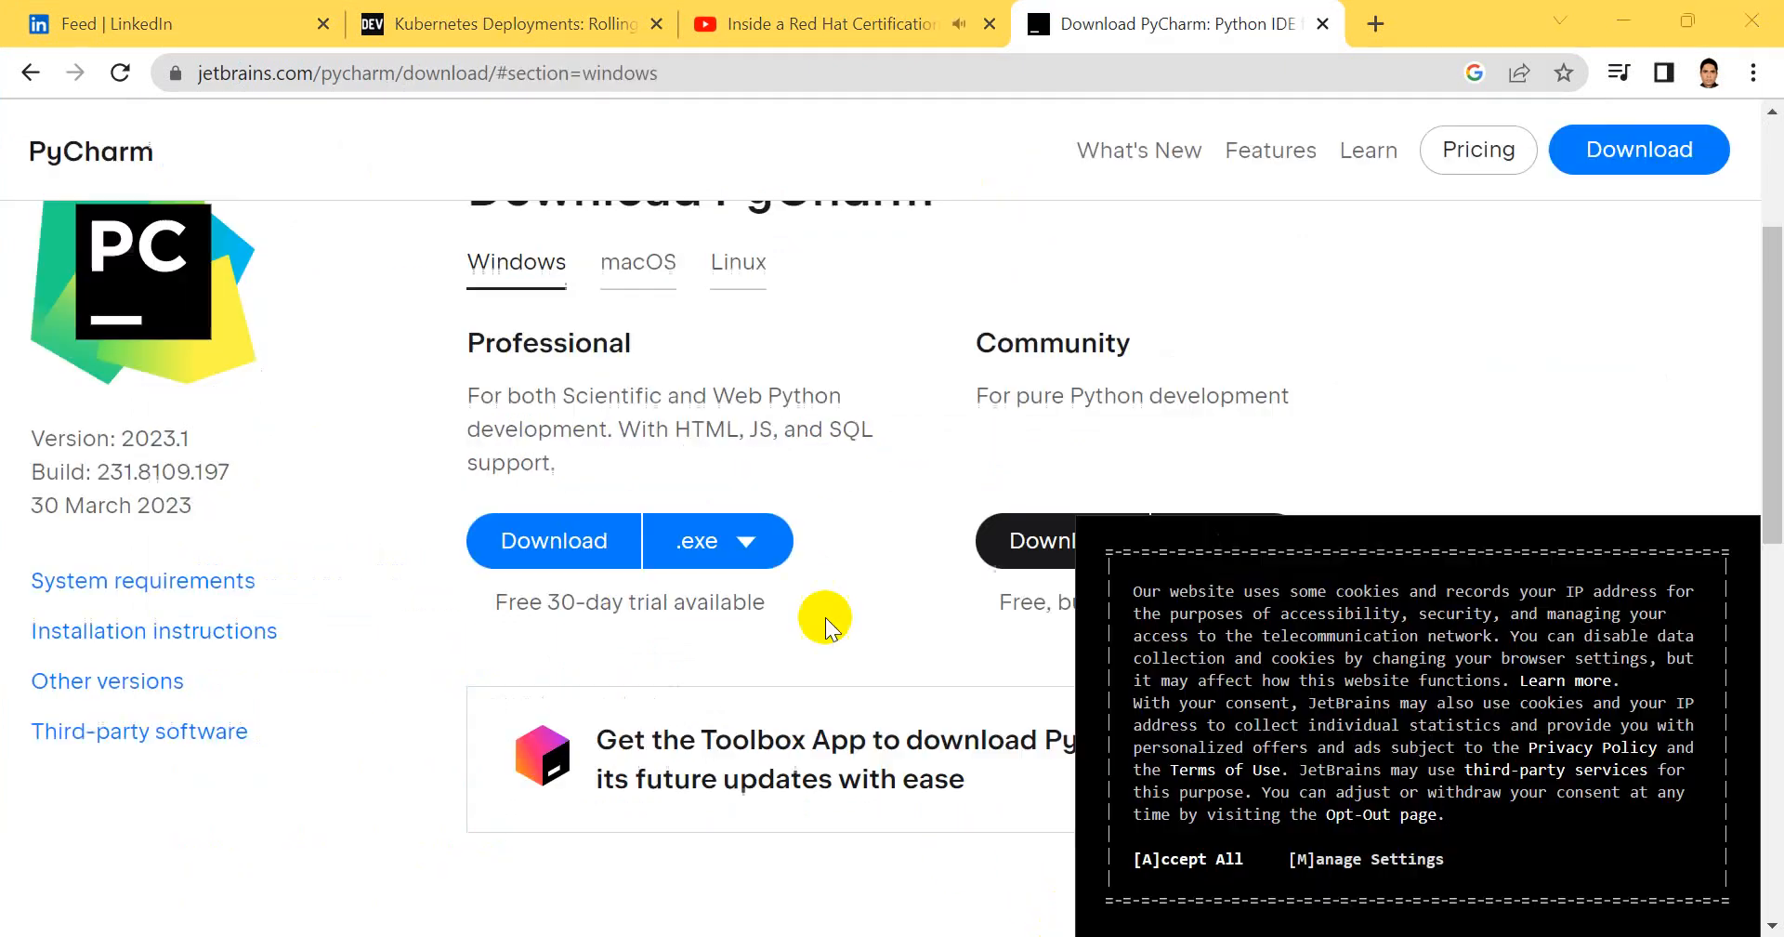
{"action": "scroll", "coordinate": [809, 634], "scroll_direction": "down", "scroll_amount": 2}
{"action": "scroll", "coordinate": [810, 634], "scroll_direction": "up", "scroll_amount": 3}
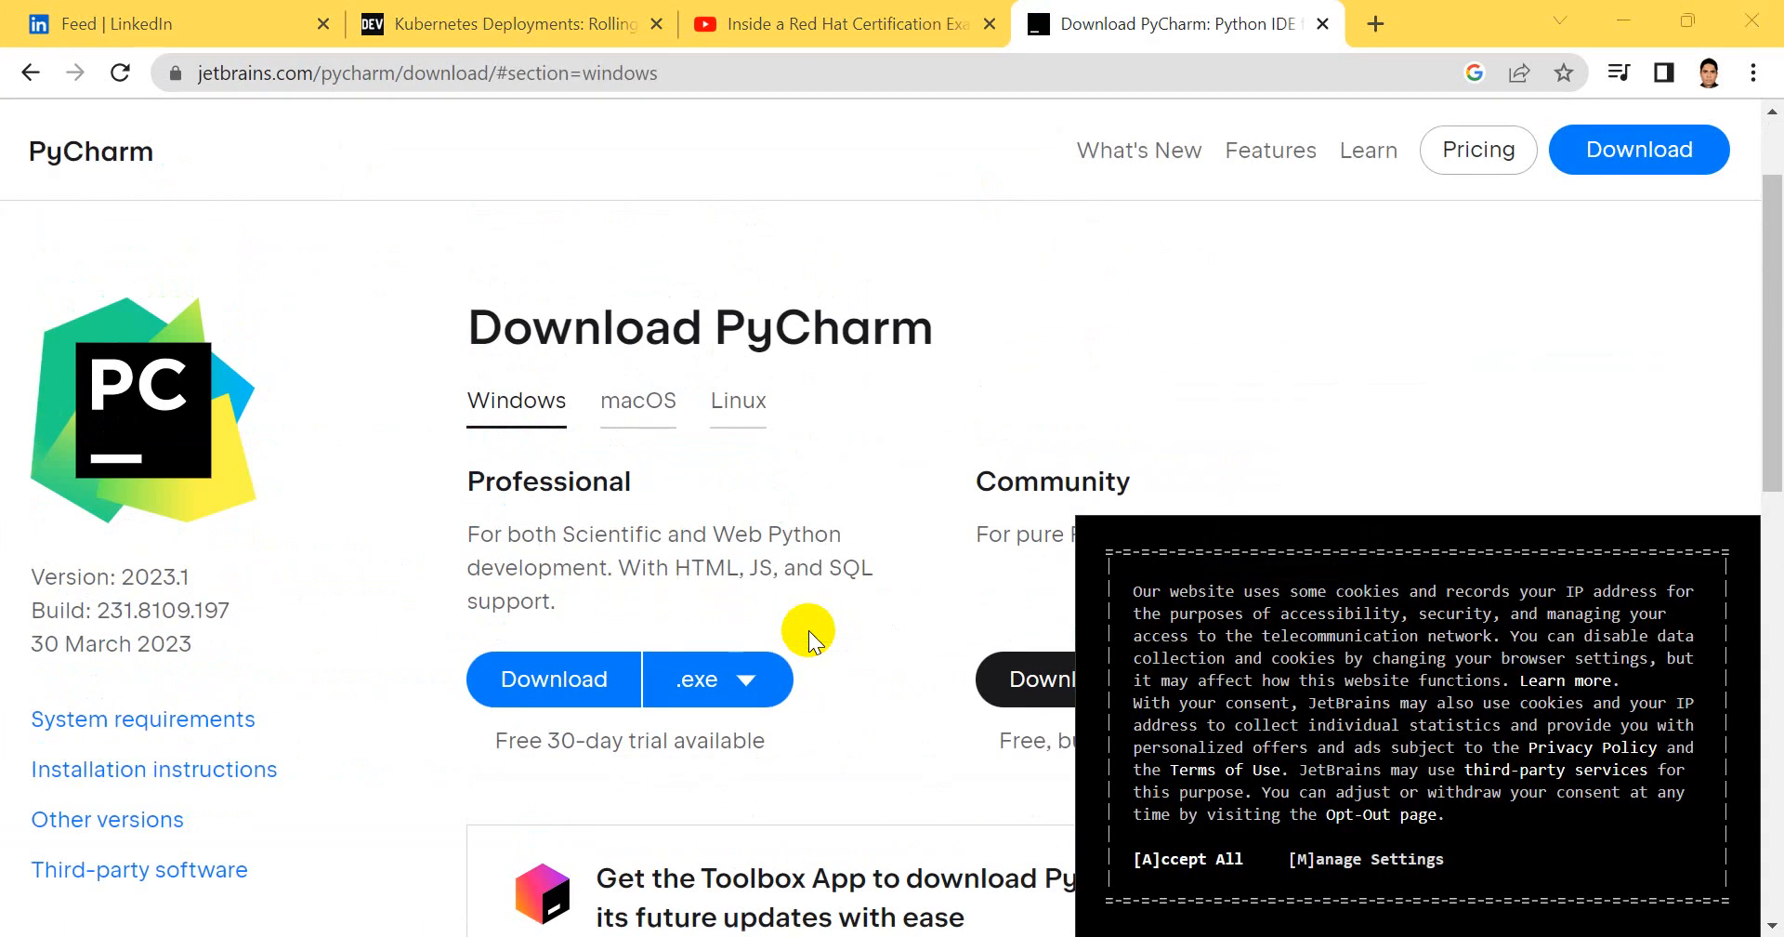
{"action": "scroll", "coordinate": [794, 651], "scroll_direction": "down", "scroll_amount": 3}
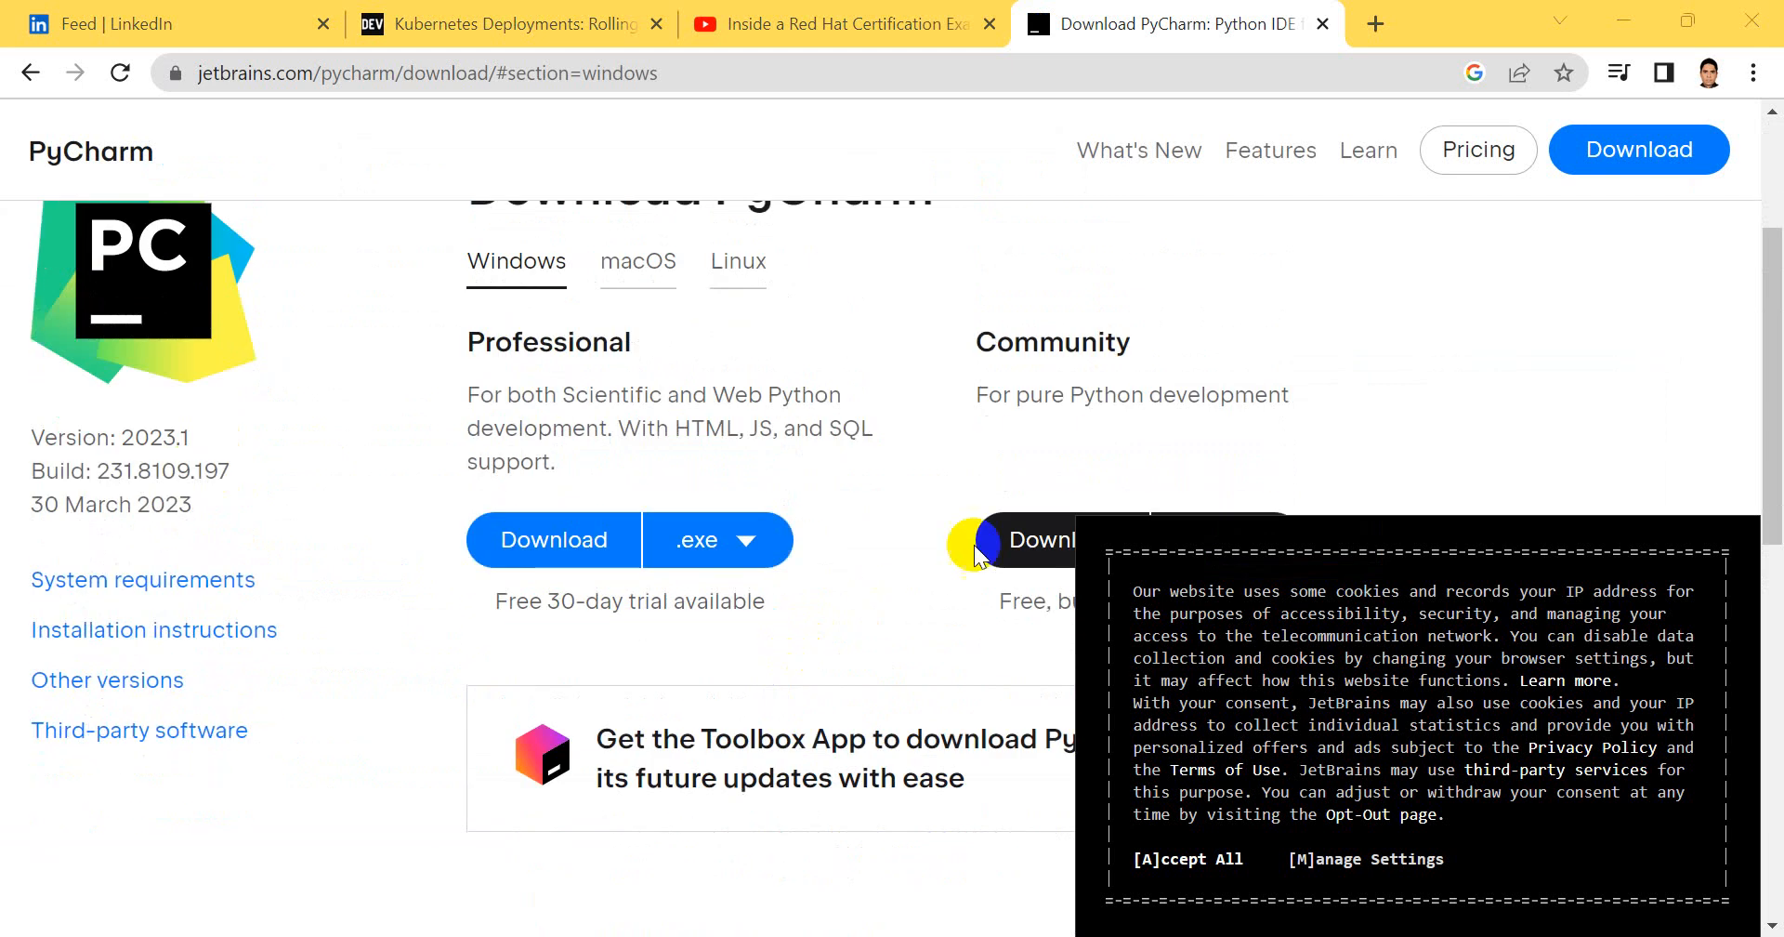
{"action": "left_click", "coordinate": [1069, 407]}
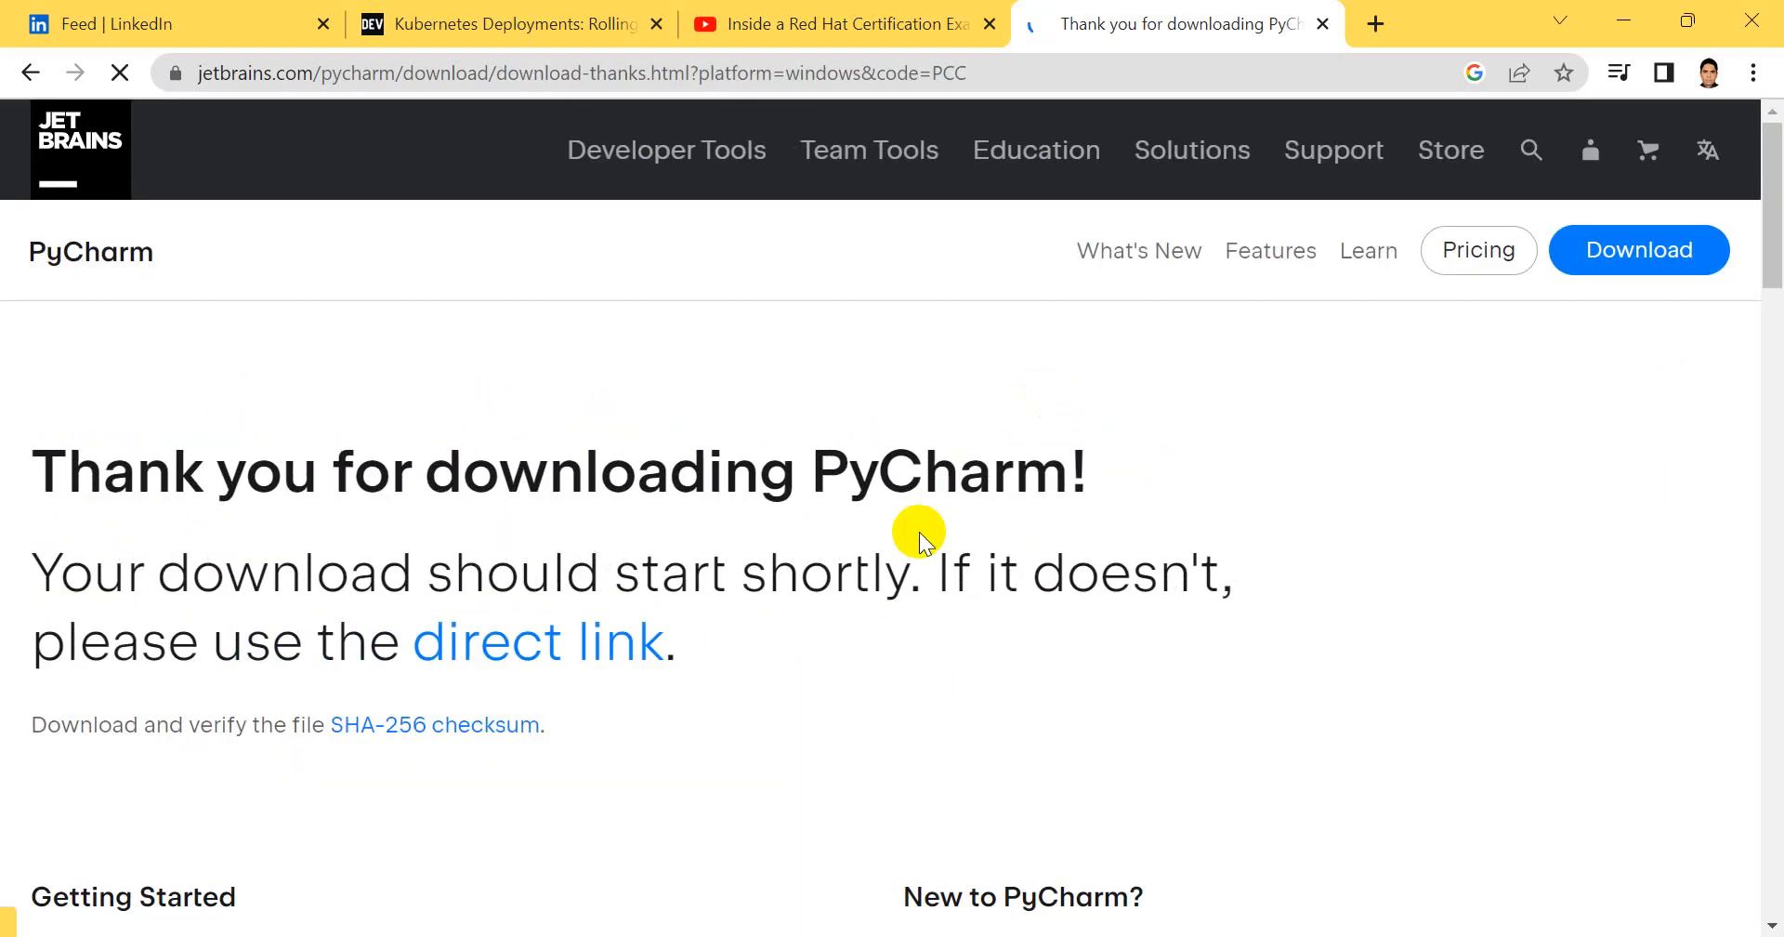
{"action": "scroll", "coordinate": [918, 532], "scroll_direction": "down", "scroll_amount": 4}
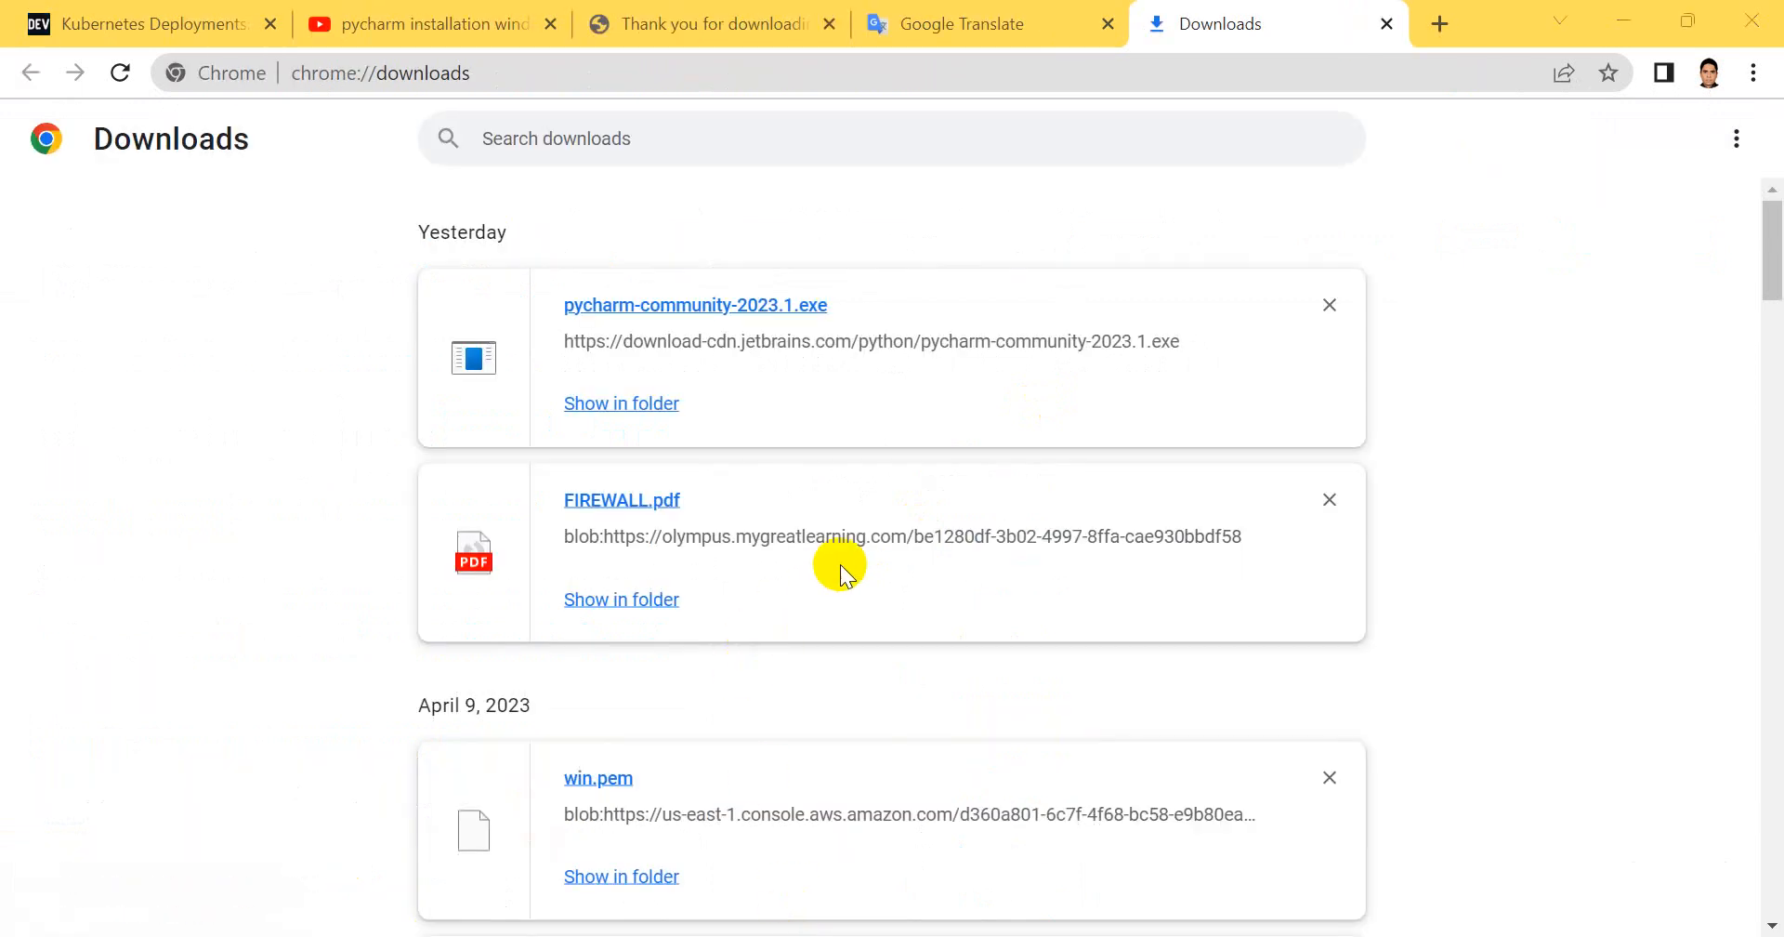
Launch the downloaded pycharm-community-2023.1.exe installer, clear the browser and folder windows away, and quit the duplicate setup window
{"action": "double_click", "coordinate": [641, 307]}
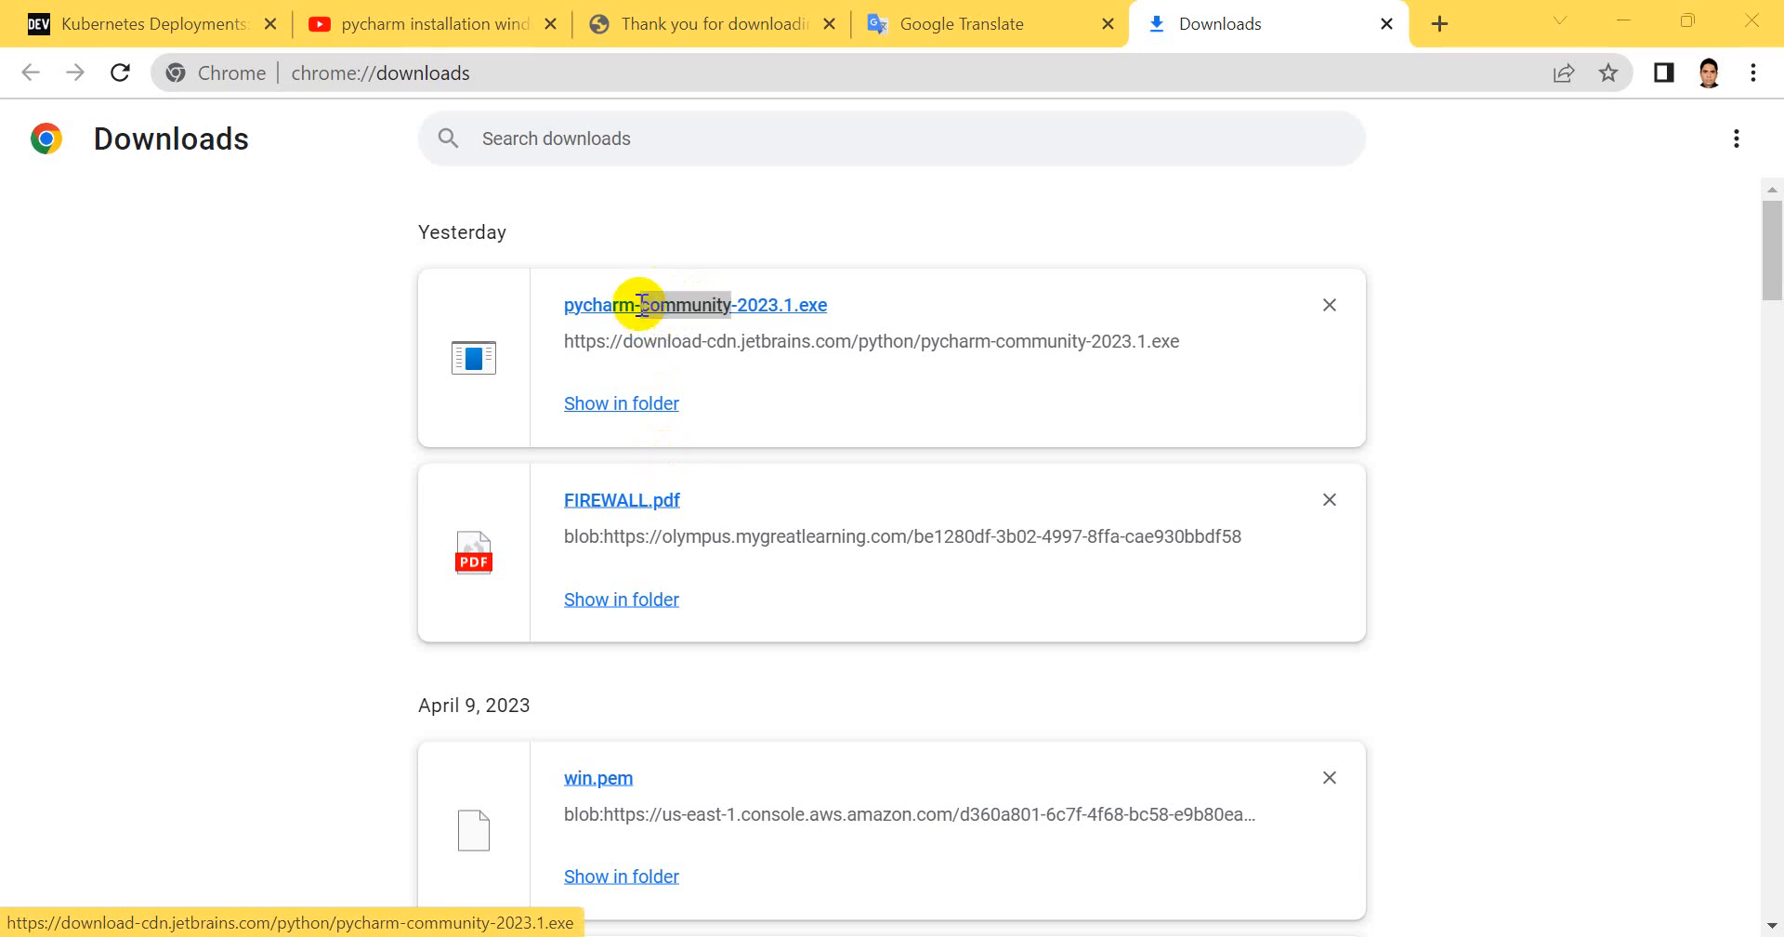
{"action": "left_click", "coordinate": [615, 408]}
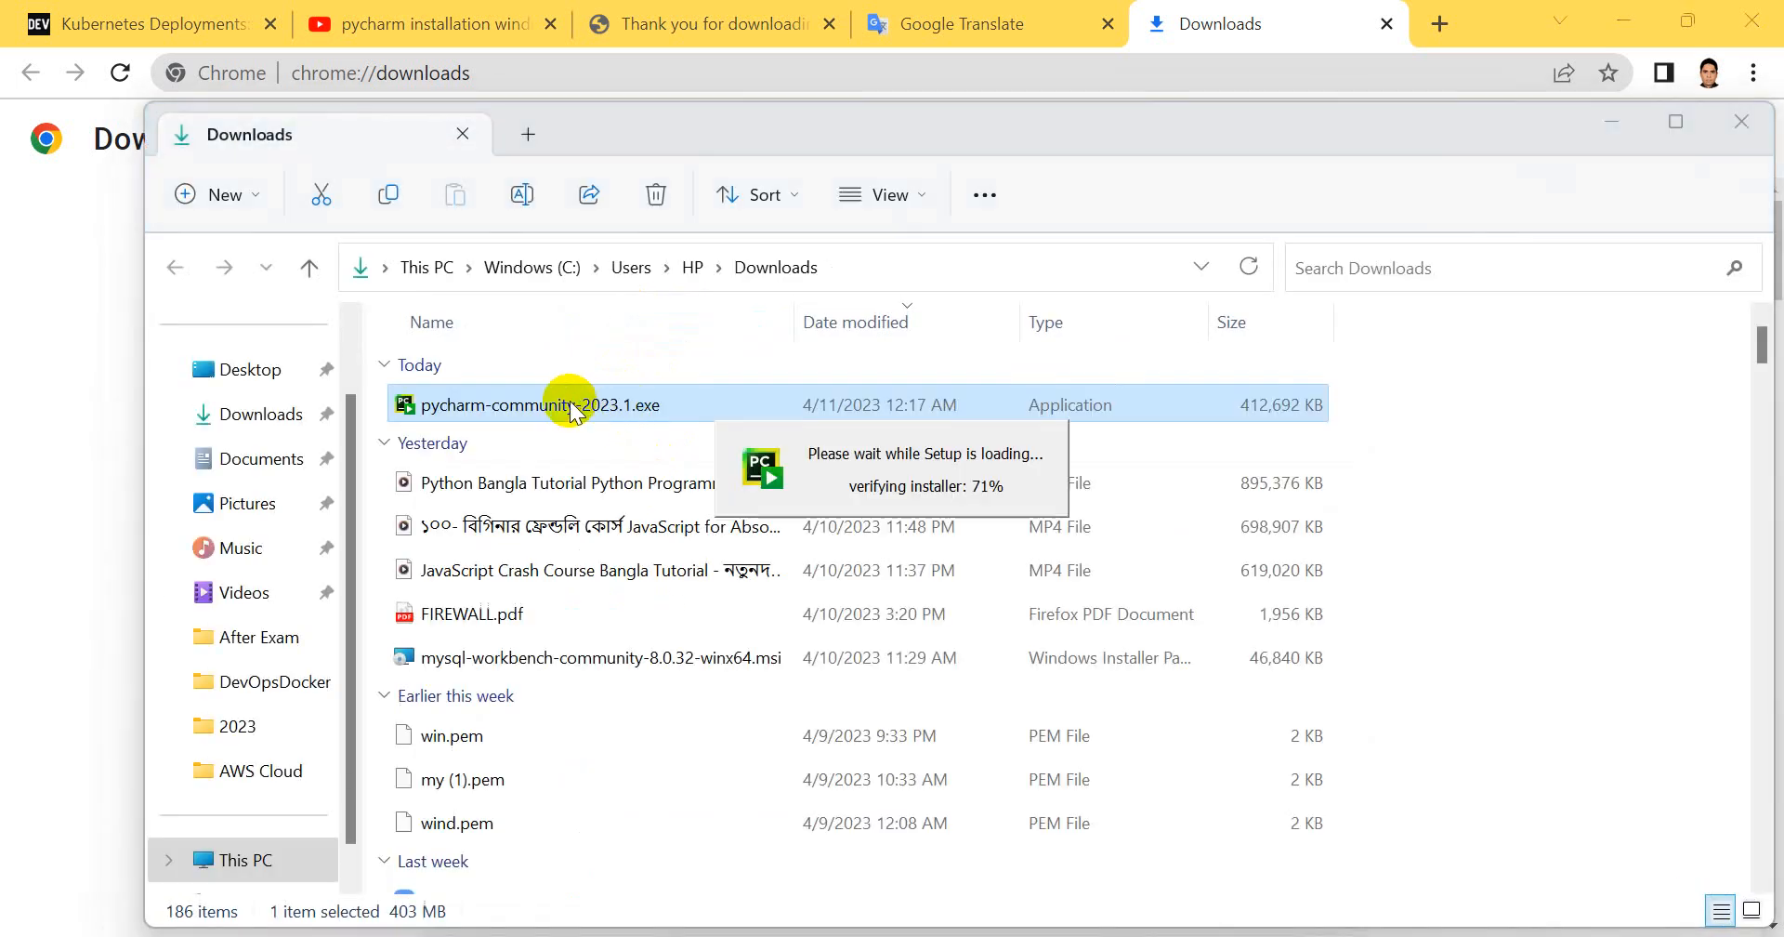
{"action": "left_click", "coordinate": [1610, 125]}
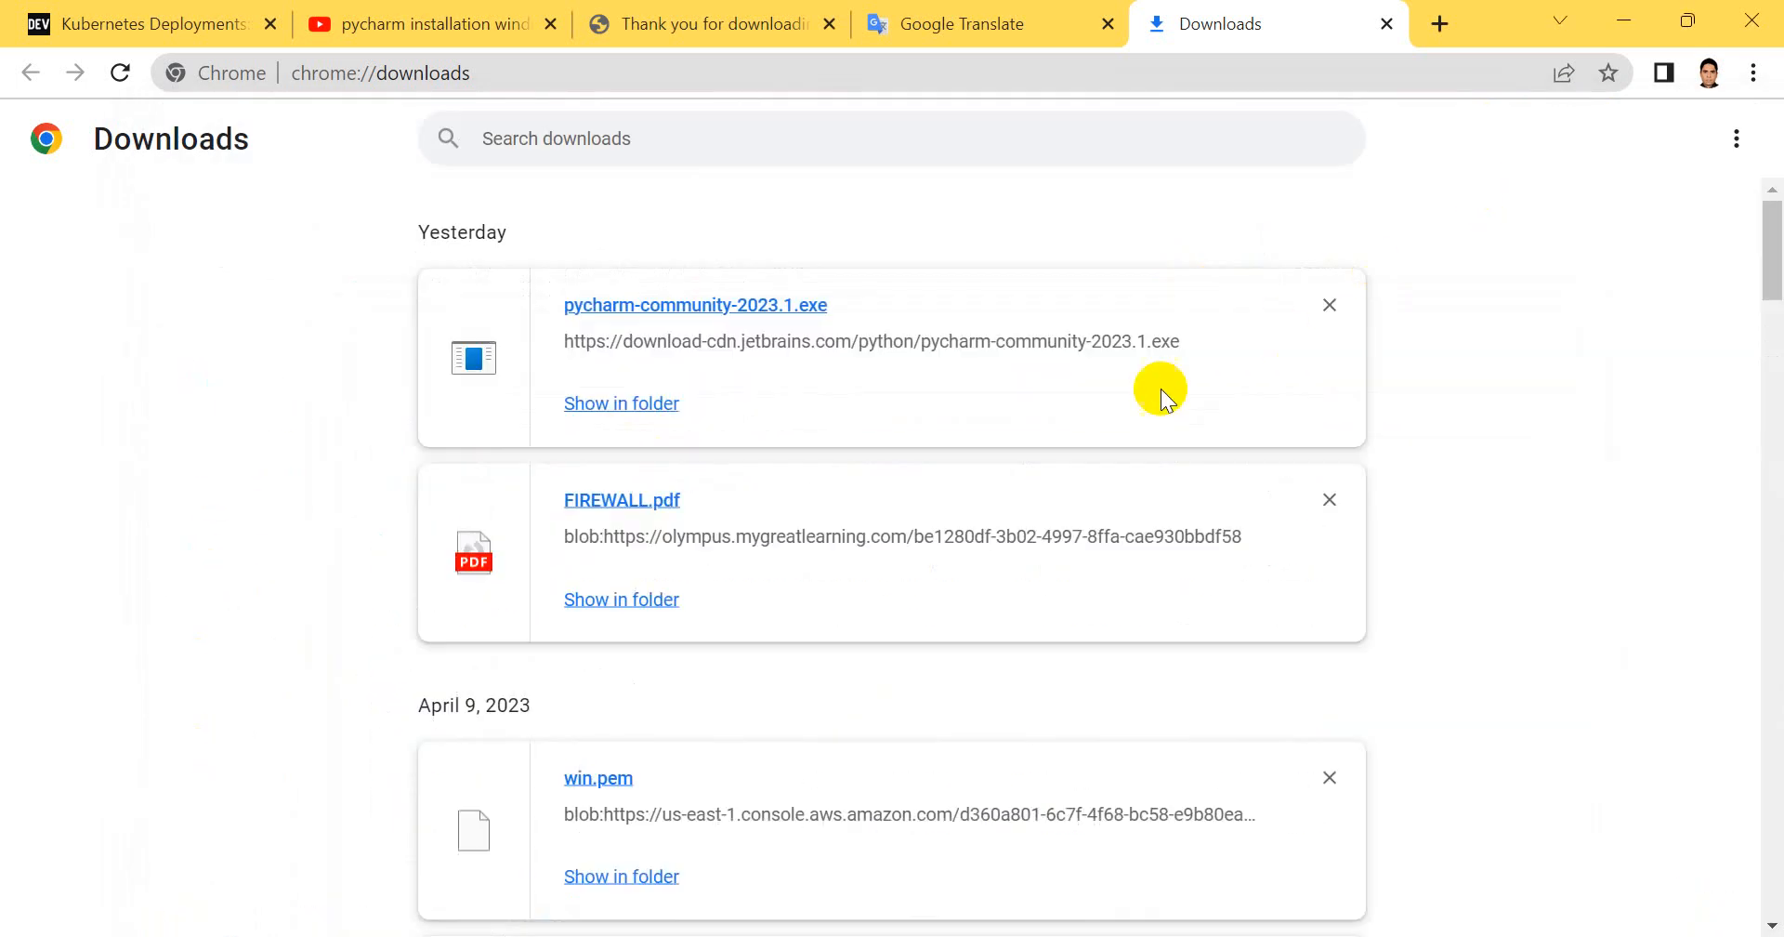
{"action": "left_click", "coordinate": [1632, 19]}
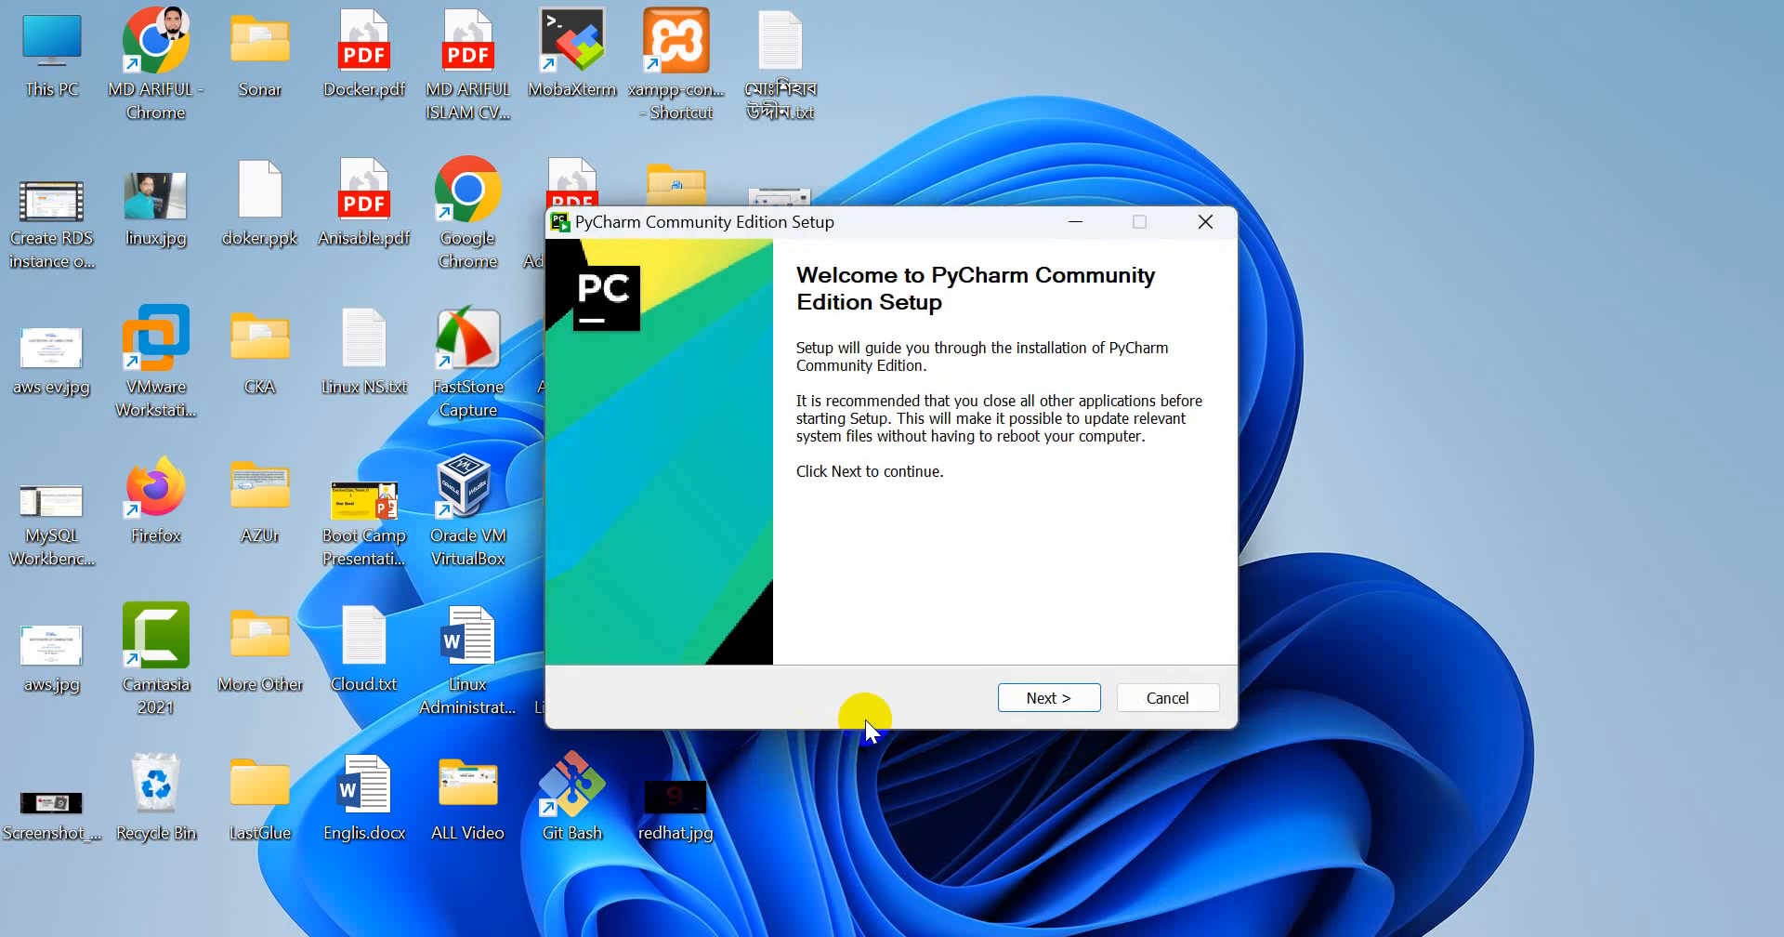
{"action": "left_click", "coordinate": [1204, 223]}
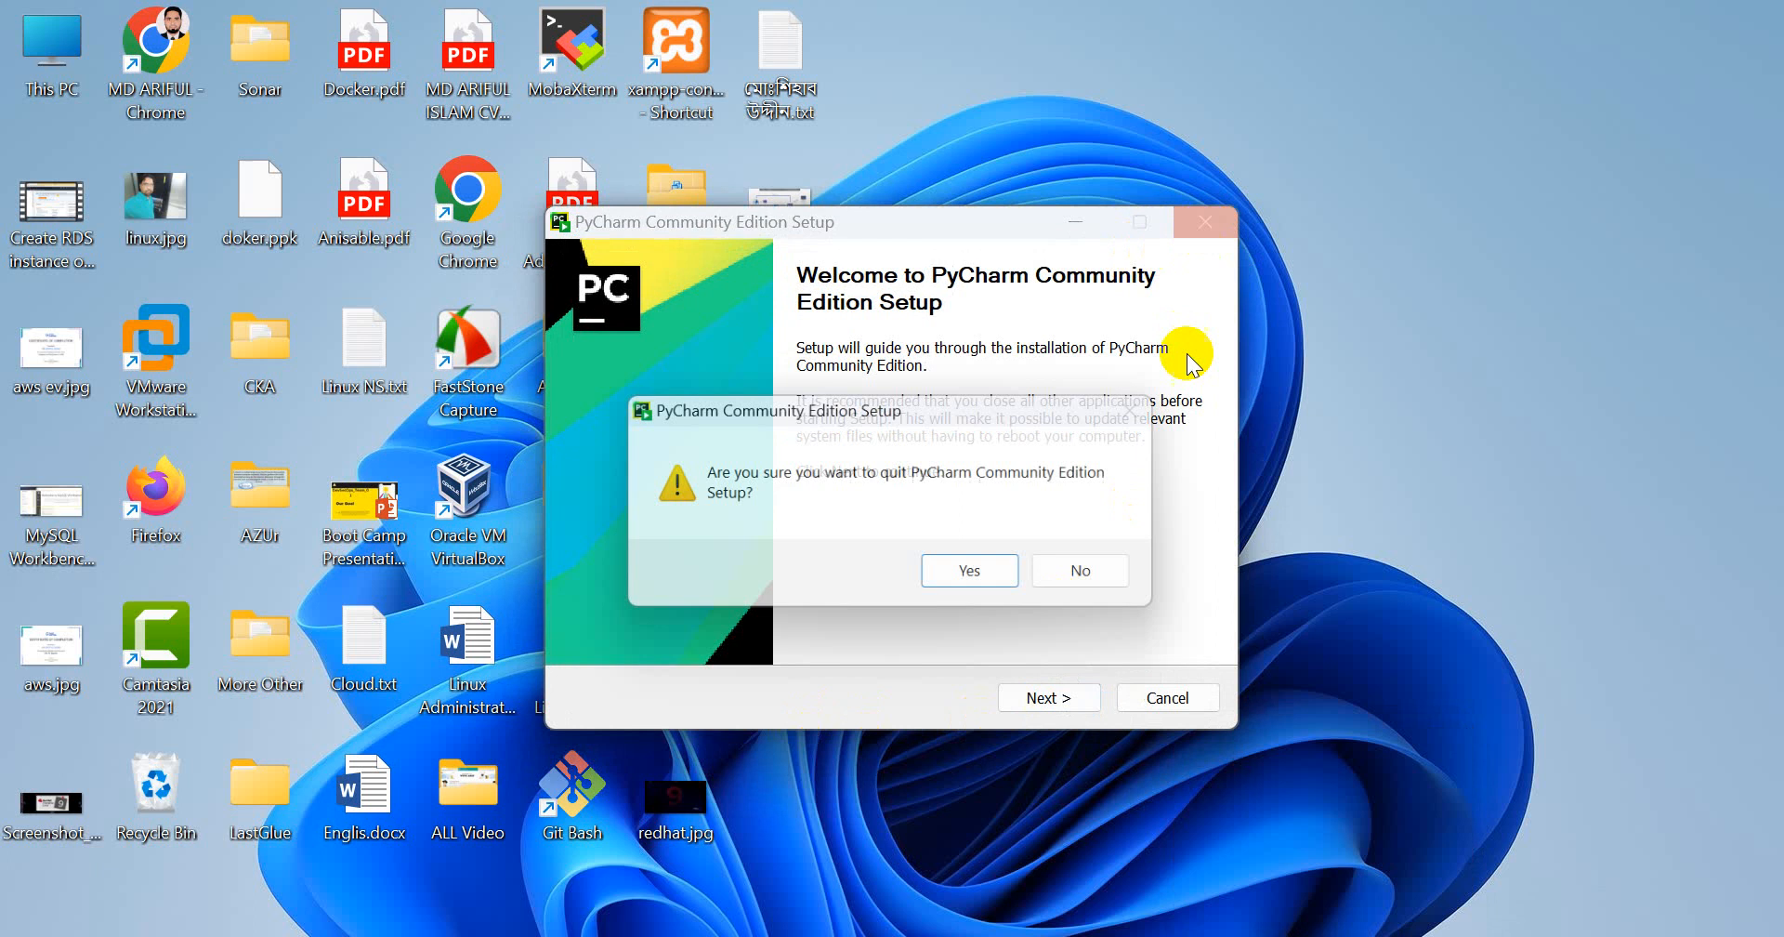
{"action": "left_click", "coordinate": [985, 580]}
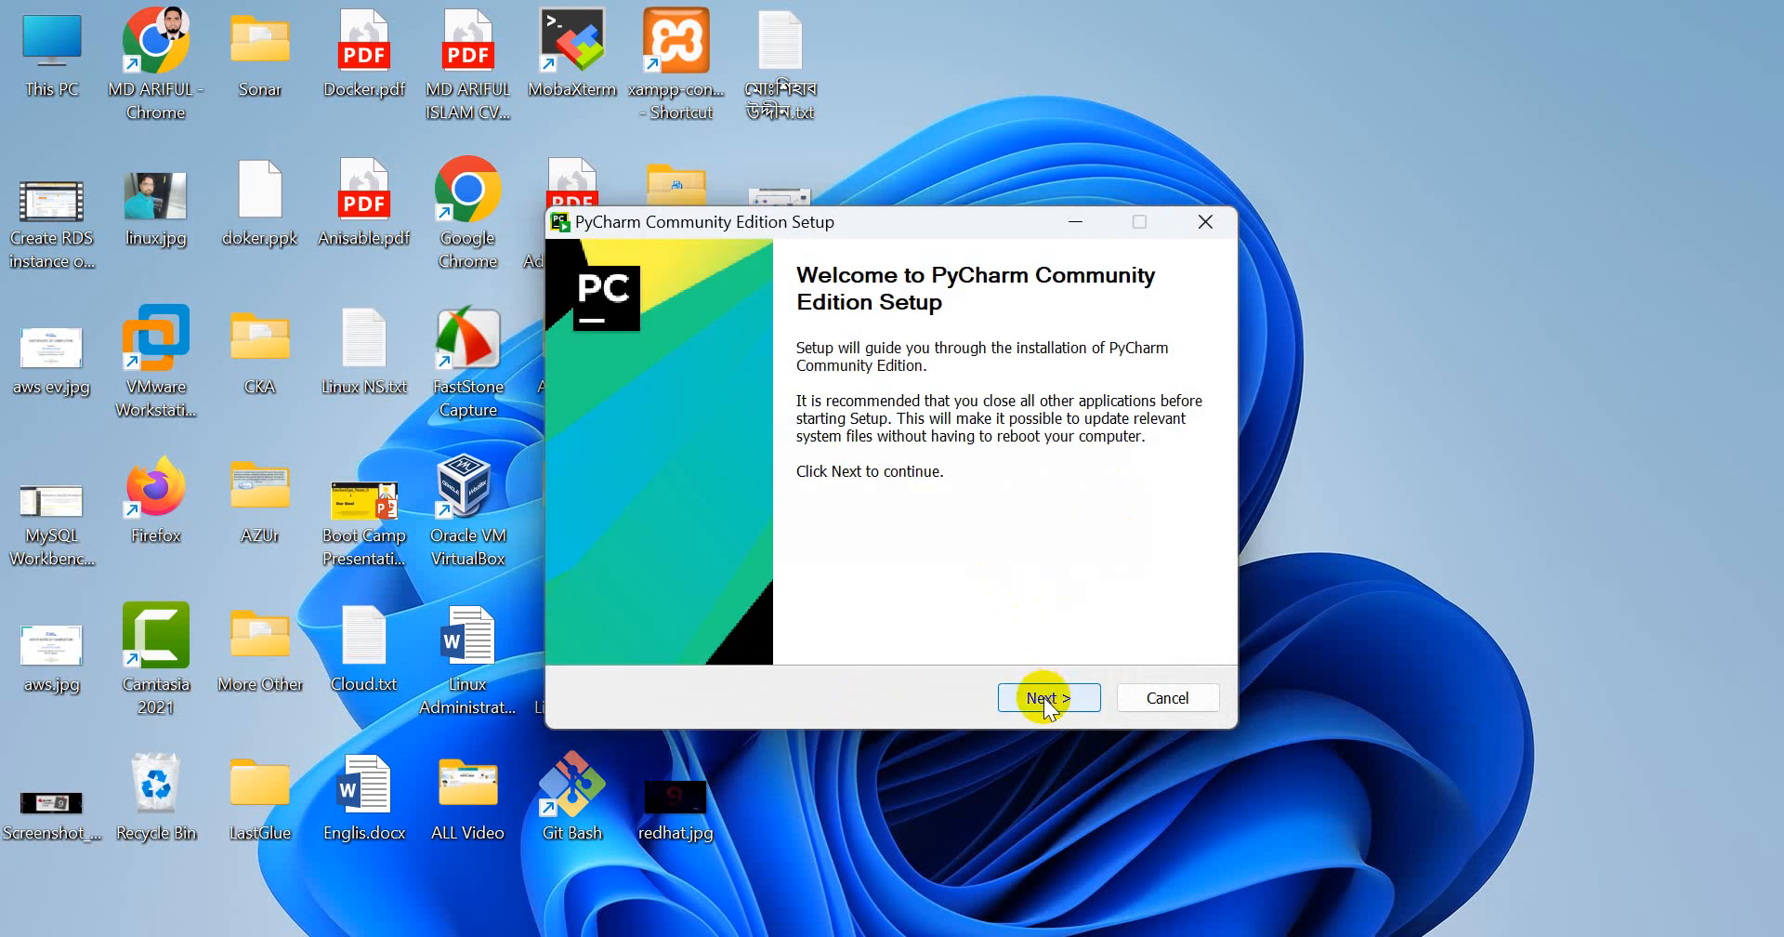
Keep the default install location and enable the PyCharm desktop shortcut and adding the "bin" folder to the PATH
{"action": "left_click", "coordinate": [1049, 699]}
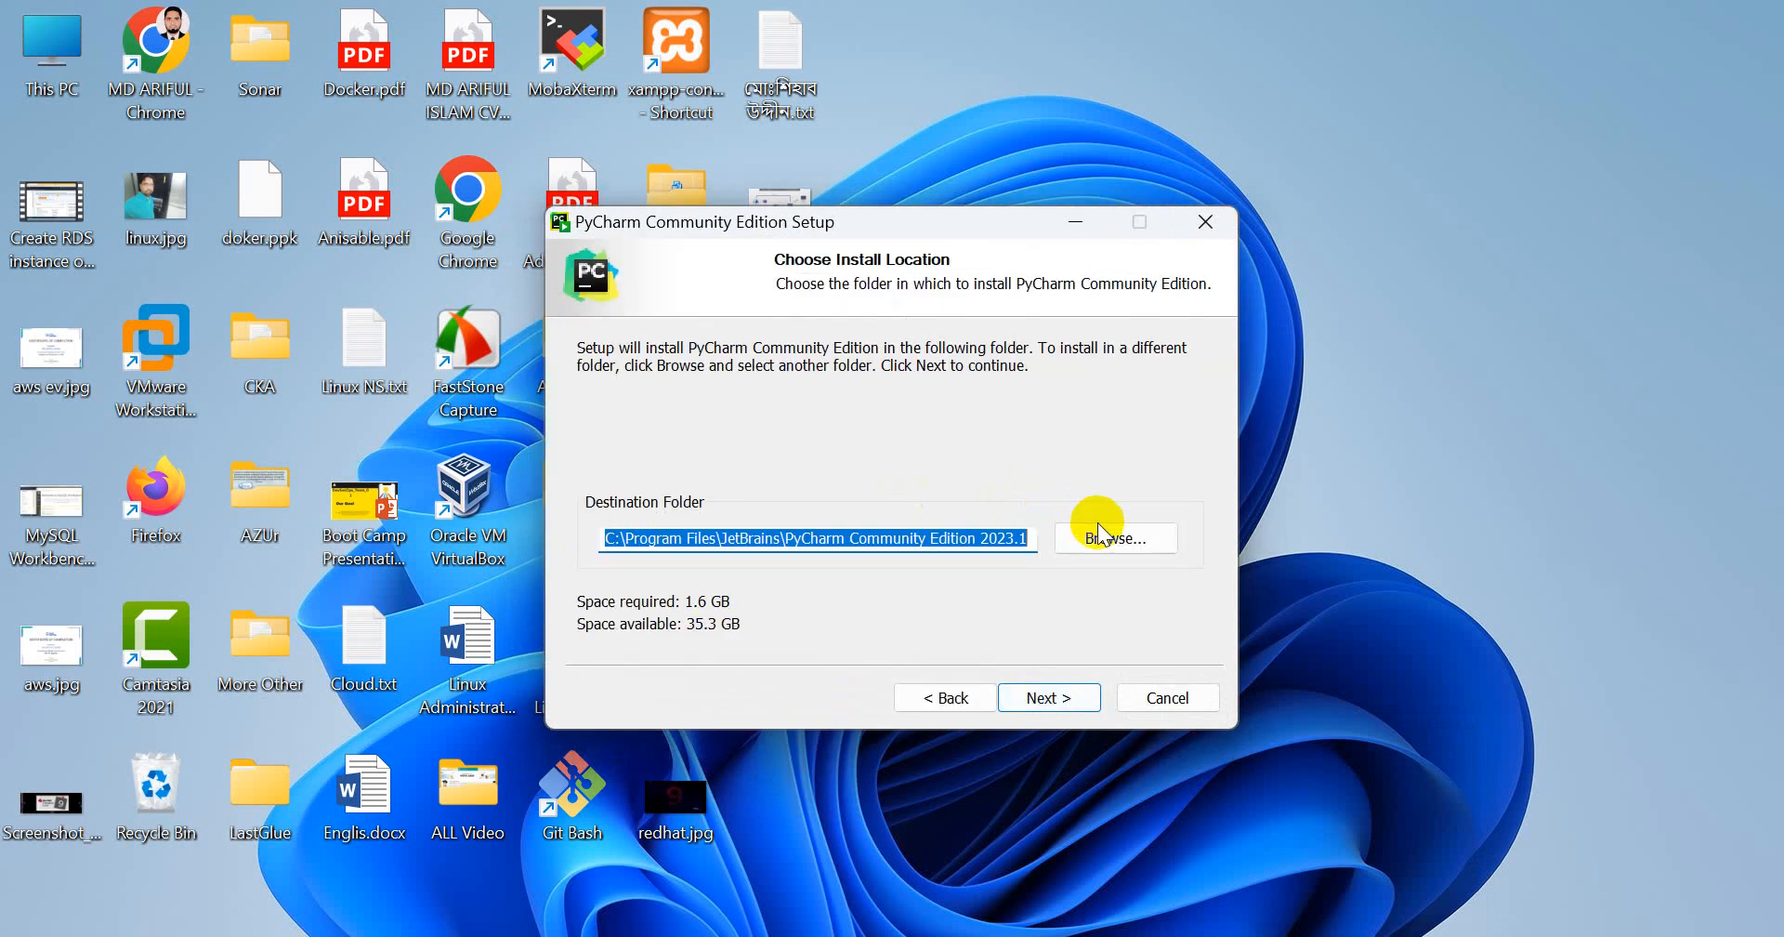
{"action": "left_click", "coordinate": [1074, 697]}
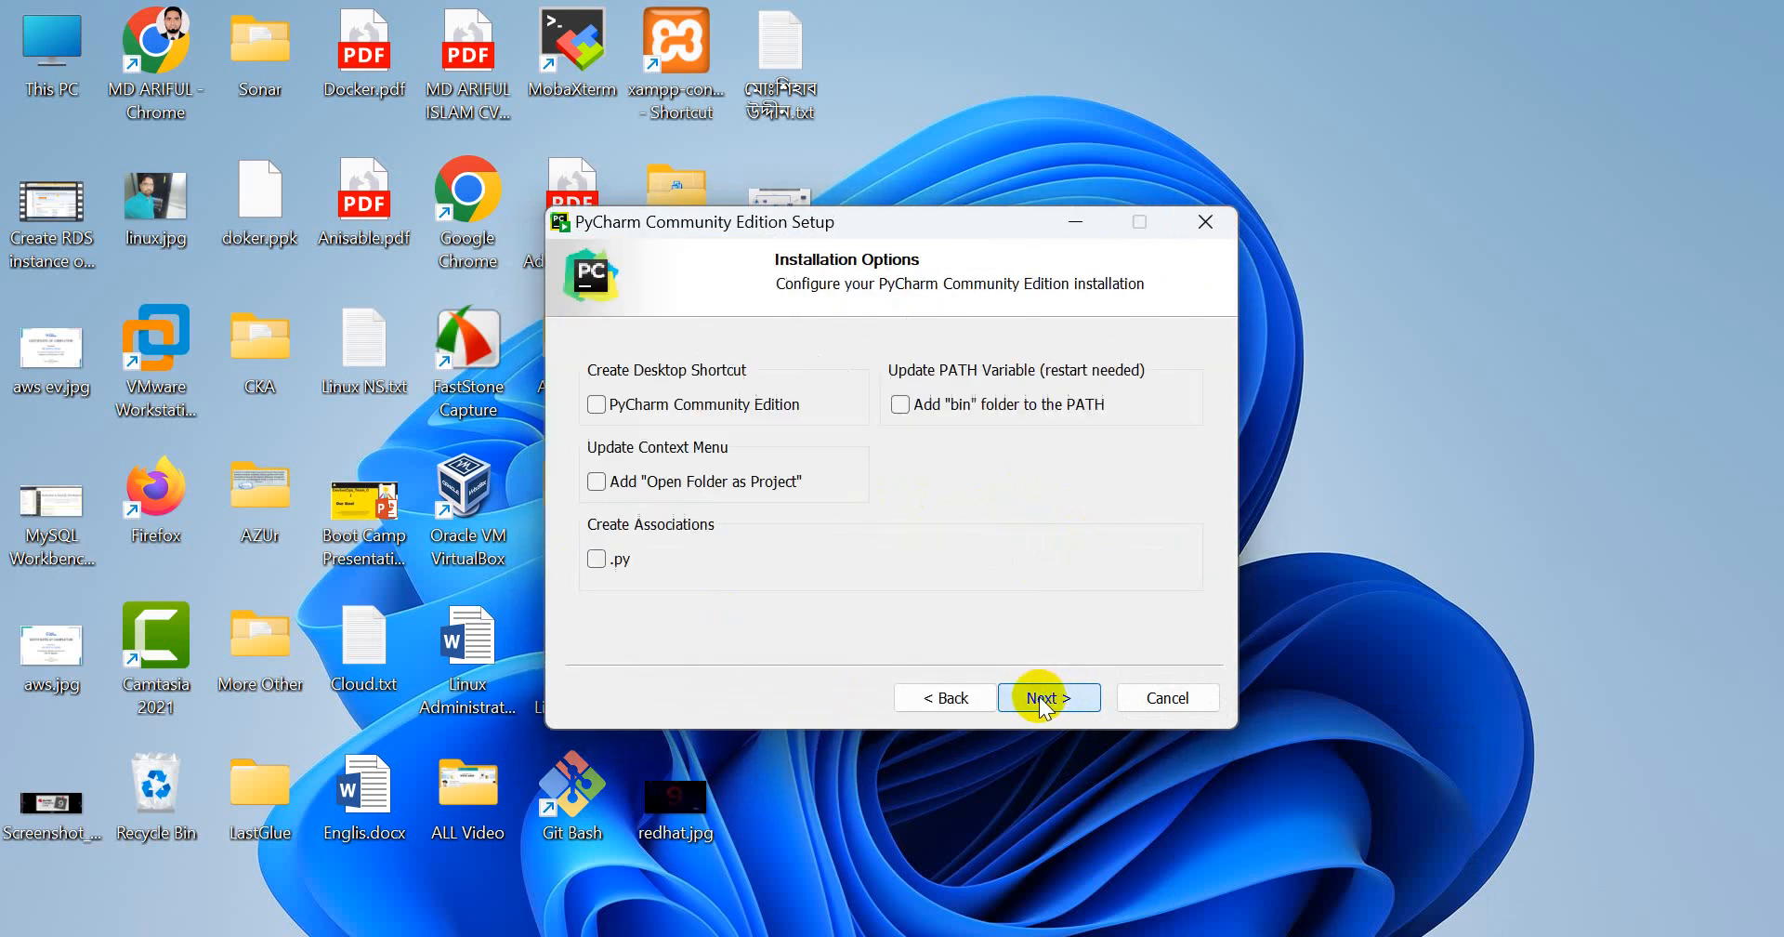
{"action": "left_click", "coordinate": [598, 405]}
{"action": "left_click", "coordinate": [906, 409]}
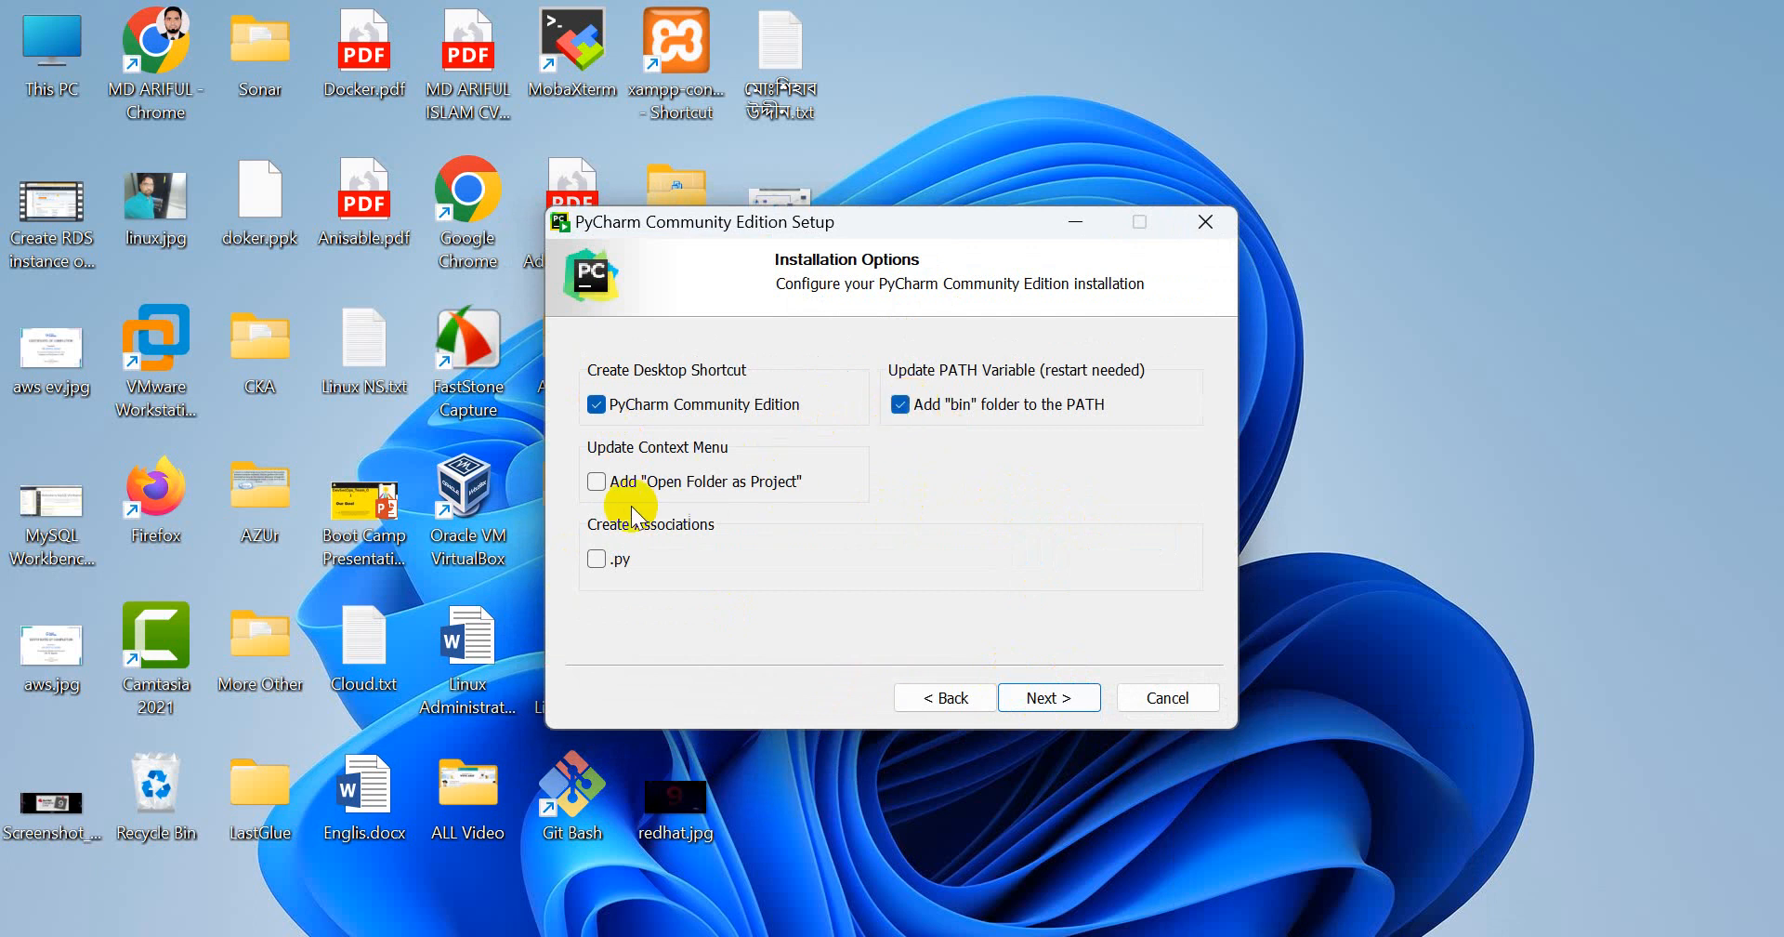
{"action": "left_click", "coordinate": [1059, 704]}
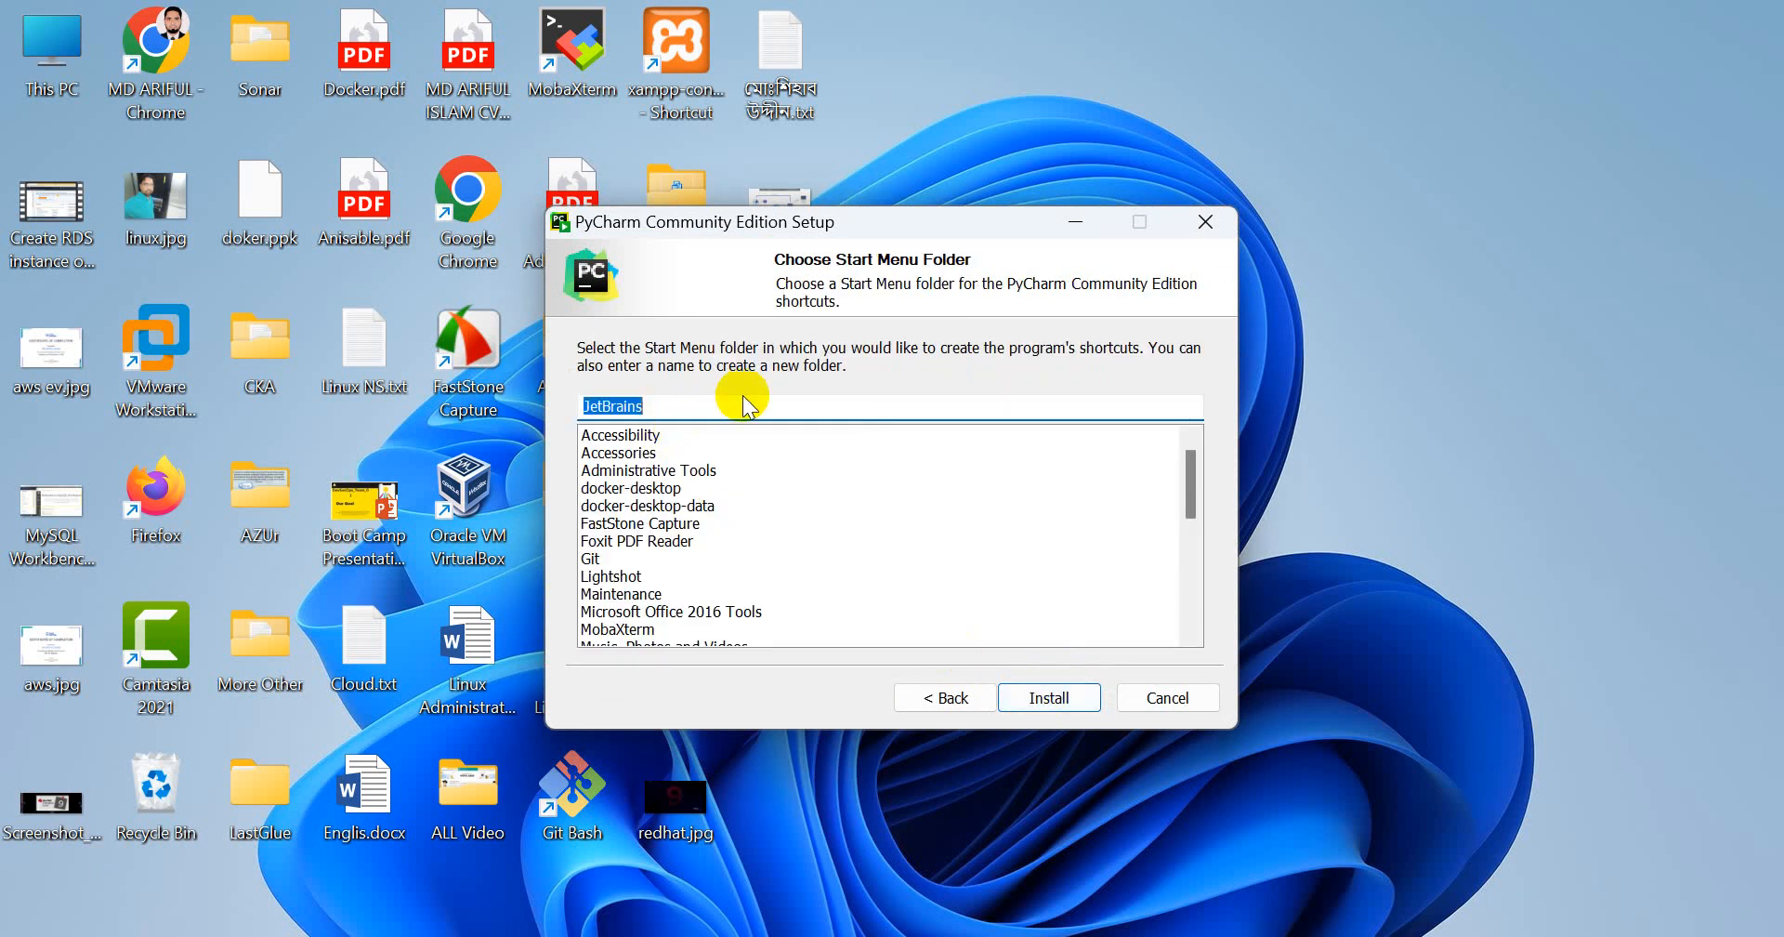
Name the Start Menu folder "PyCharm IDE" and start the installation
{"action": "type", "text": "PyChar"}
{"action": "key", "text": "Tab"}
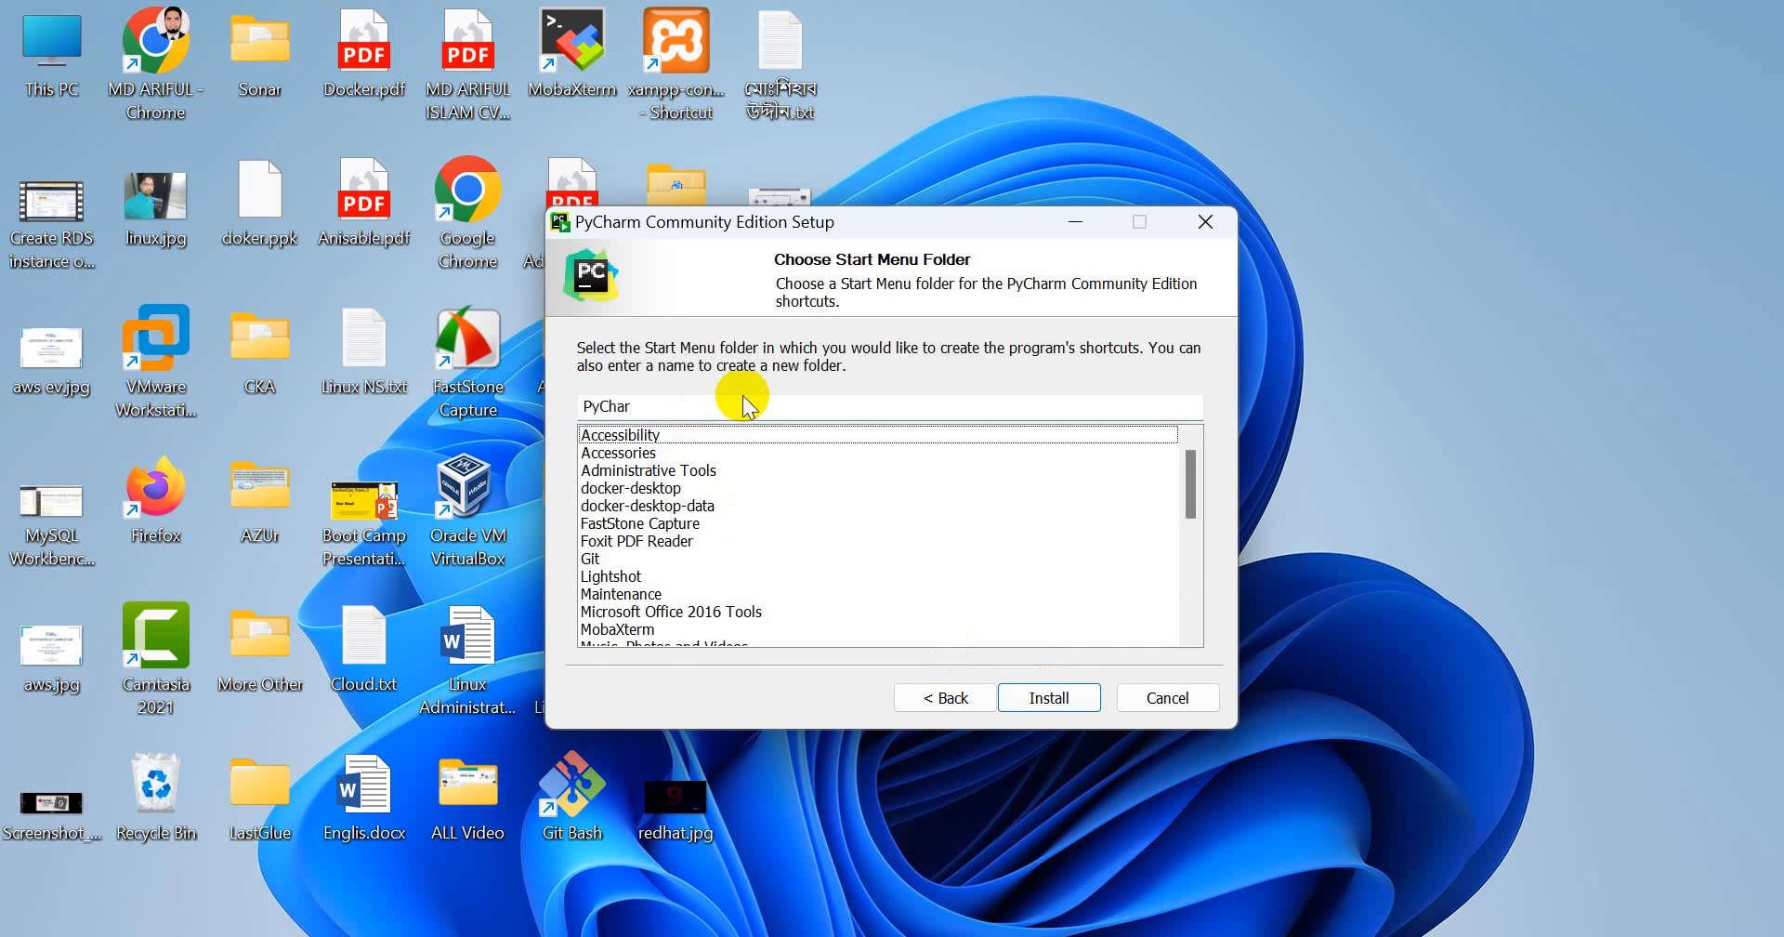
{"action": "left_click", "coordinate": [662, 406]}
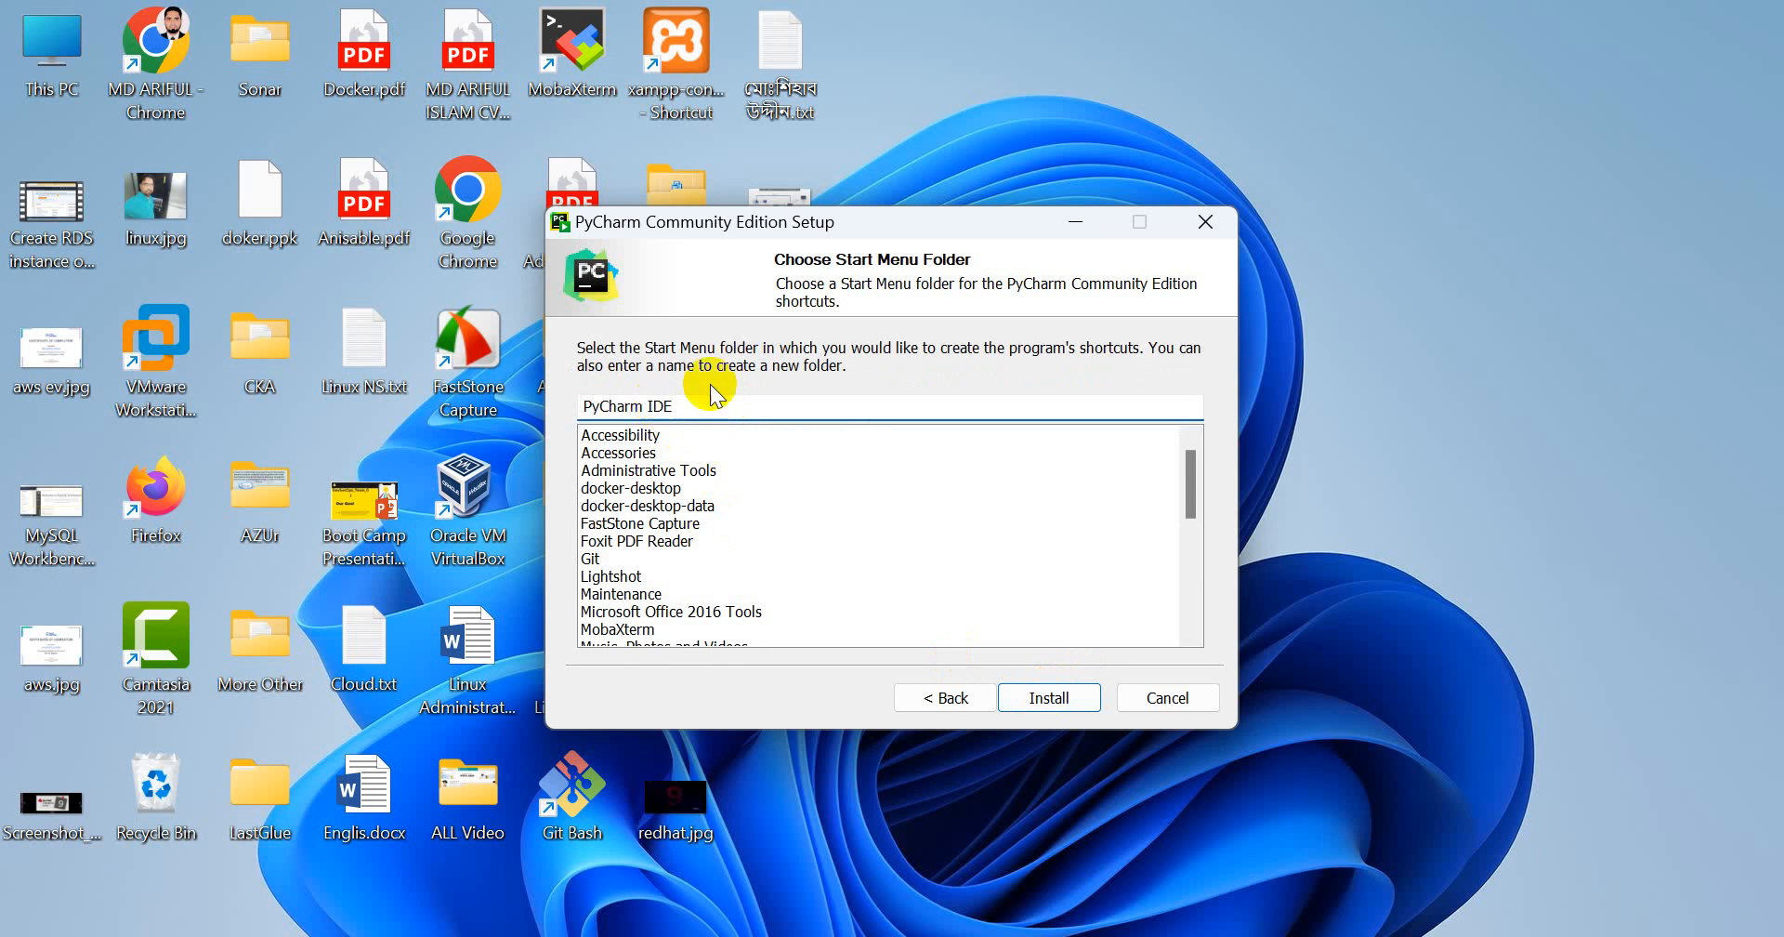
{"action": "left_click", "coordinate": [1049, 697]}
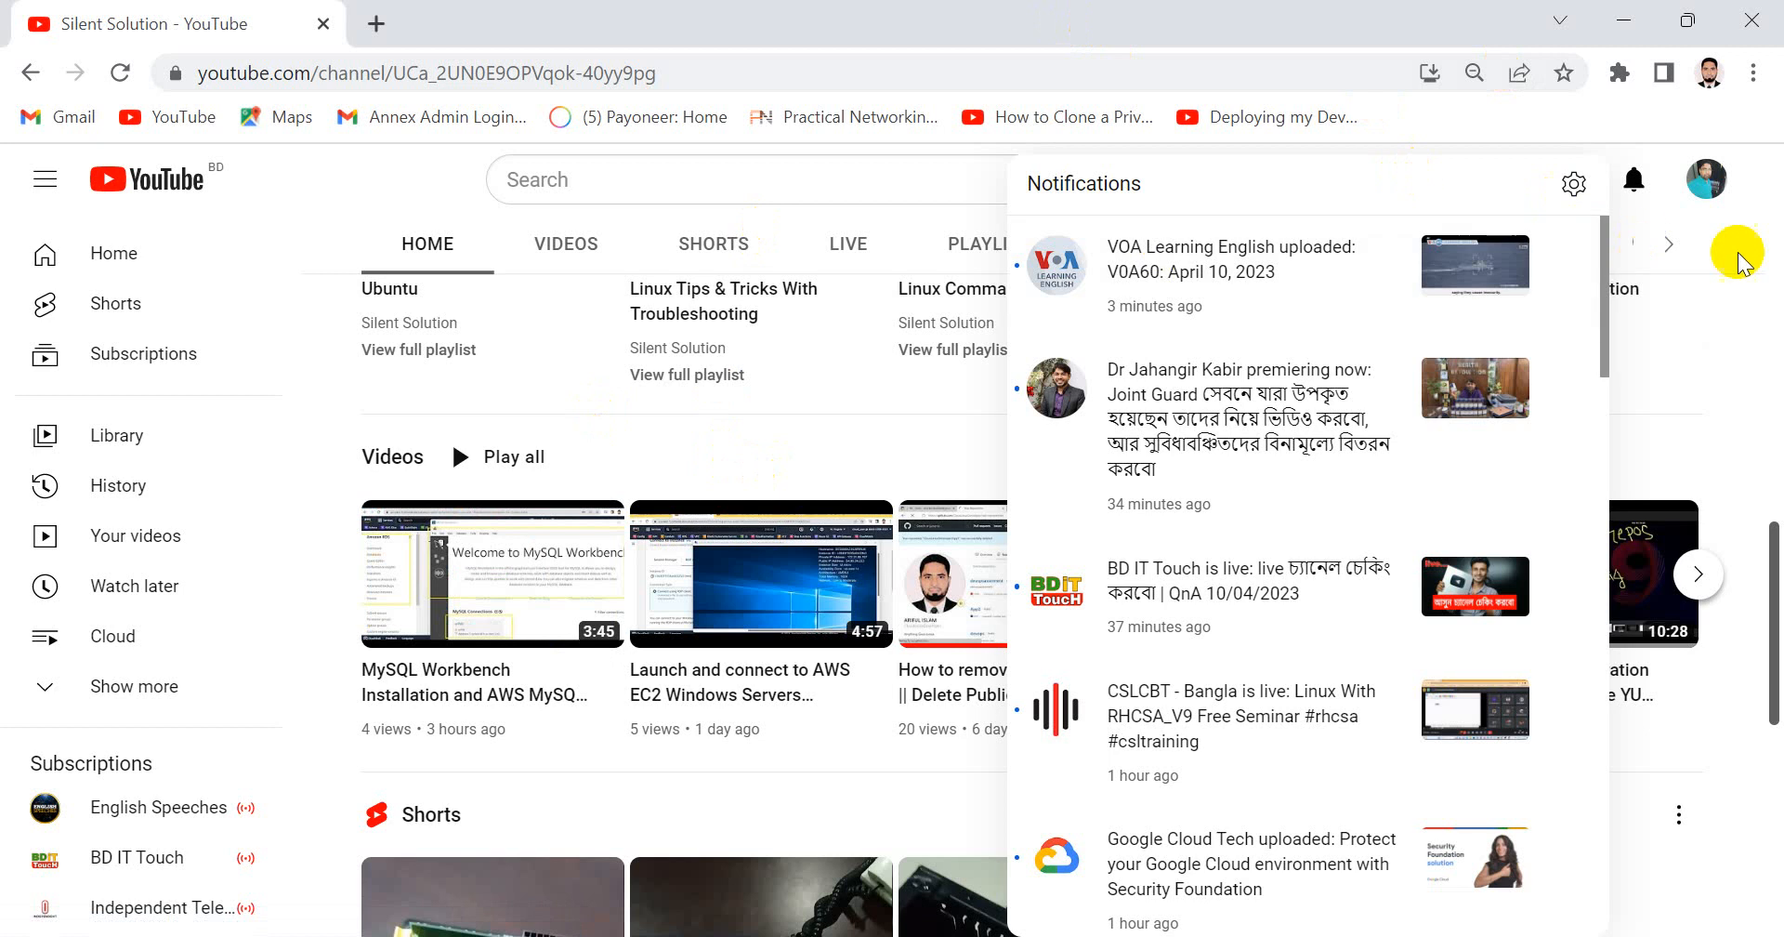
Switch to YouTube and look through the Silent Solution channel's home page, videos and playlists
{"action": "left_click", "coordinate": [1738, 263]}
{"action": "scroll", "coordinate": [709, 349], "scroll_direction": "up", "scroll_amount": 10}
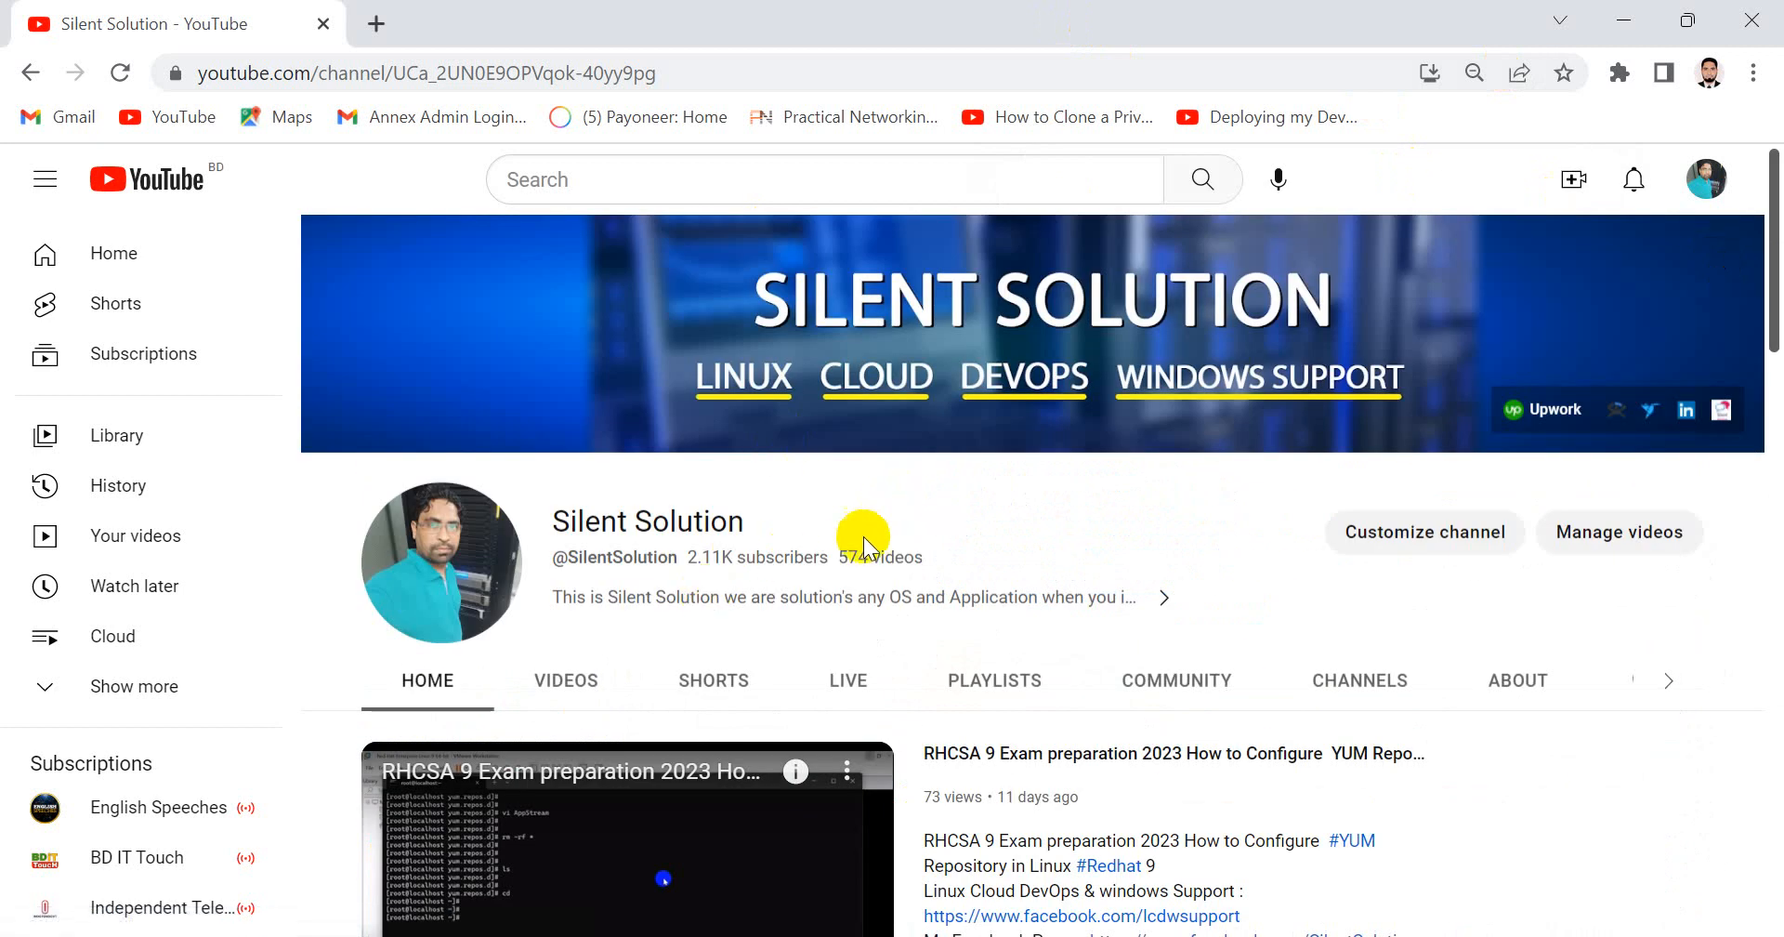
{"action": "scroll", "coordinate": [768, 582], "scroll_direction": "down", "scroll_amount": 2}
{"action": "left_click", "coordinate": [567, 543]}
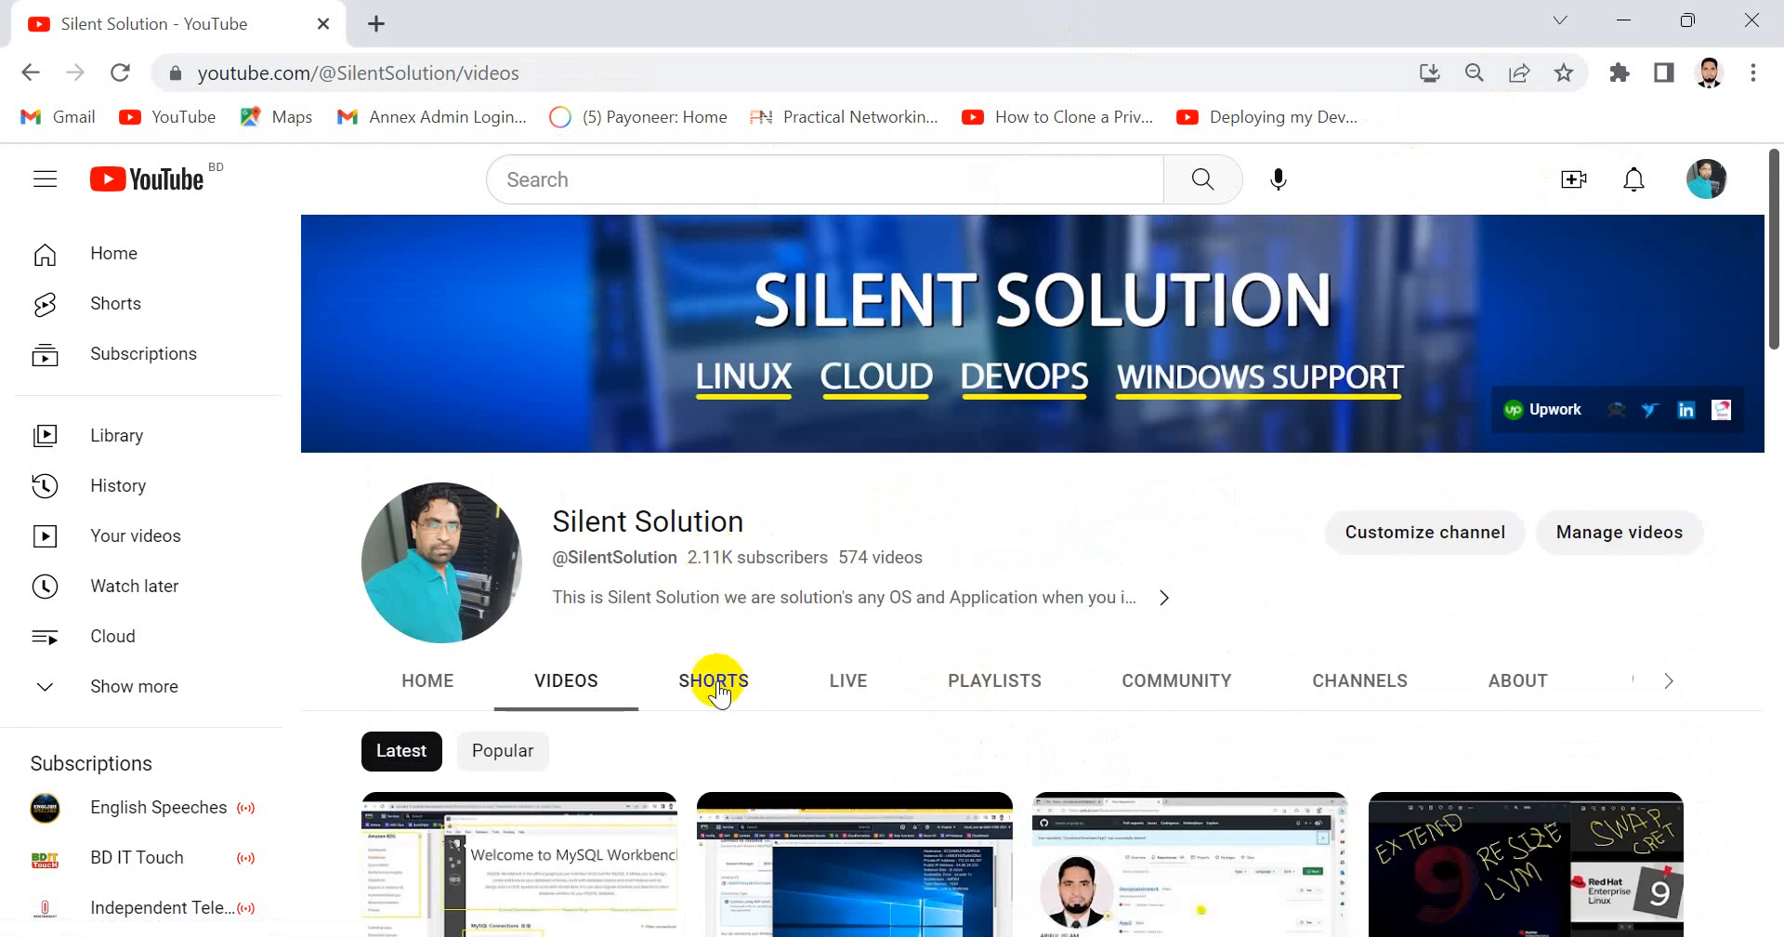
{"action": "scroll", "coordinate": [718, 692], "scroll_direction": "down", "scroll_amount": 3}
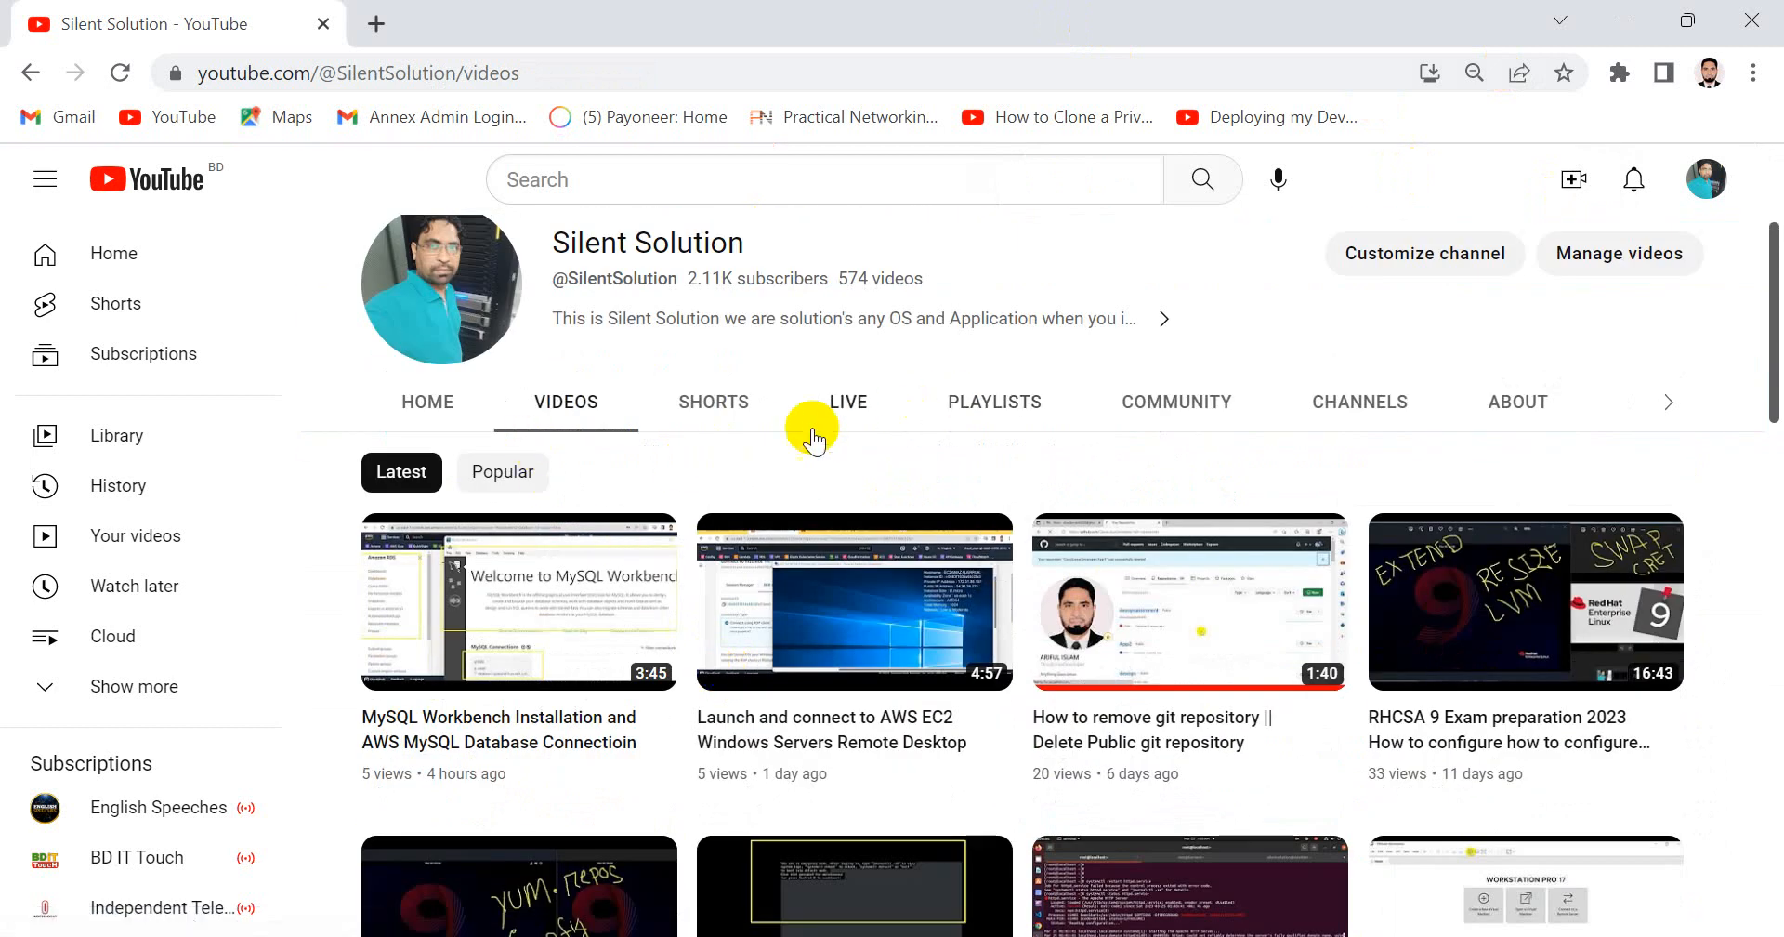
{"action": "left_click", "coordinate": [979, 413]}
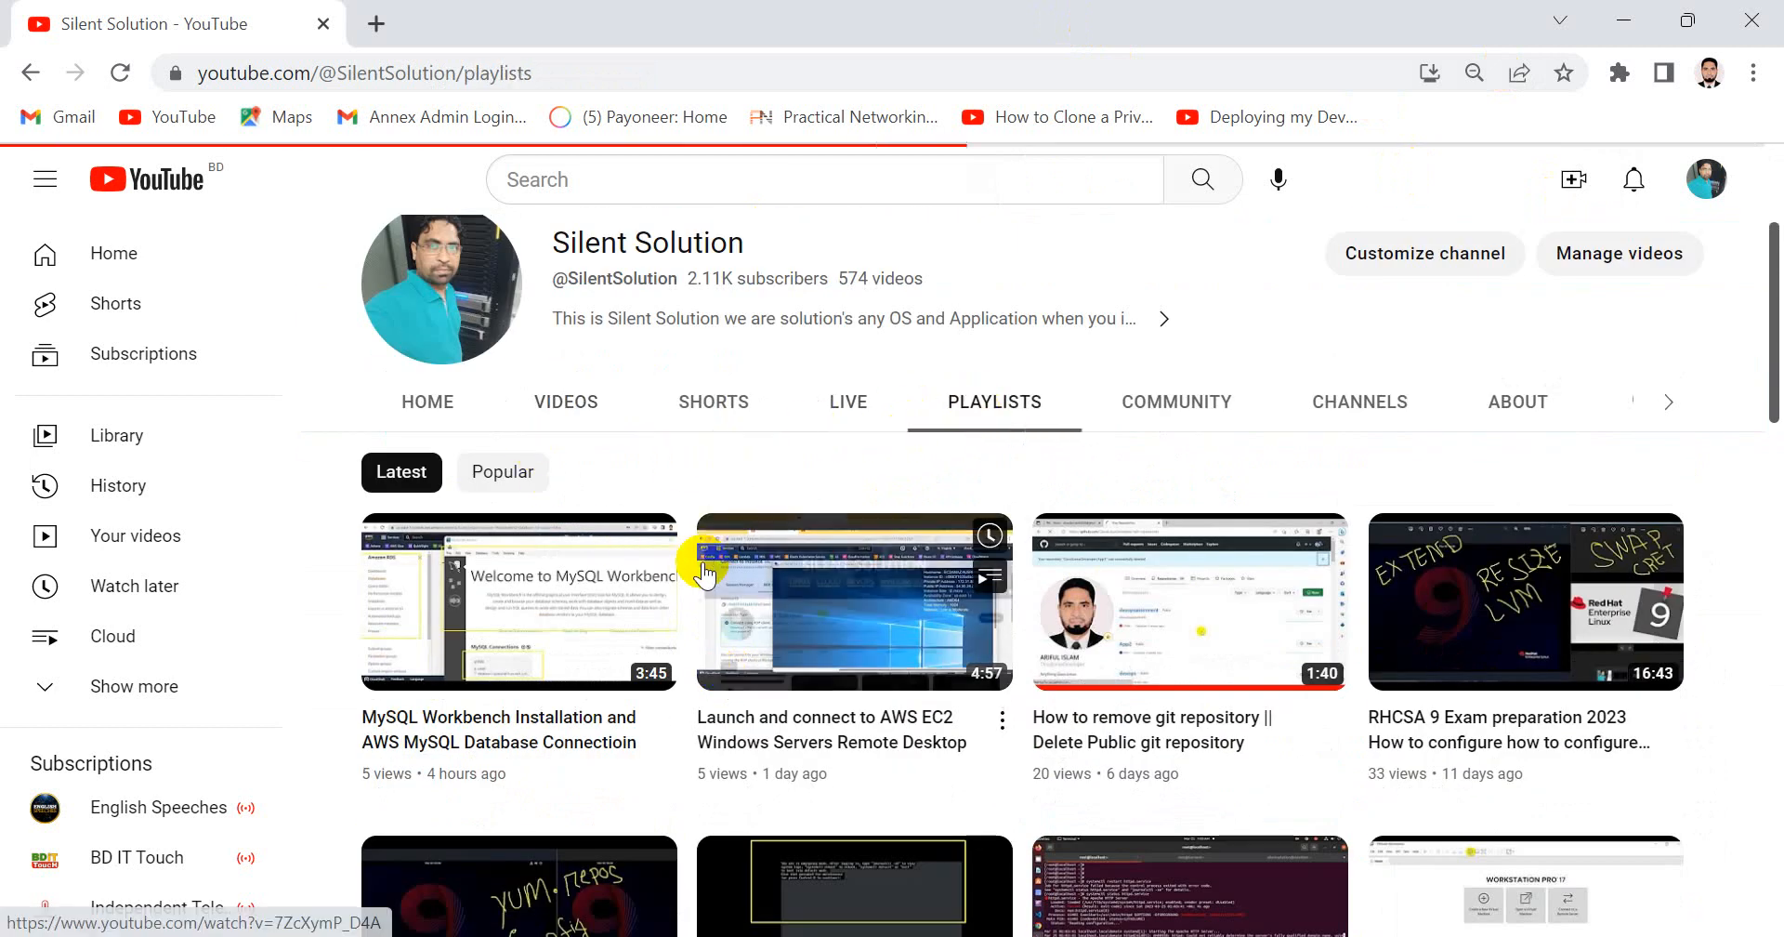
{"action": "scroll", "coordinate": [605, 704], "scroll_direction": "down", "scroll_amount": 7}
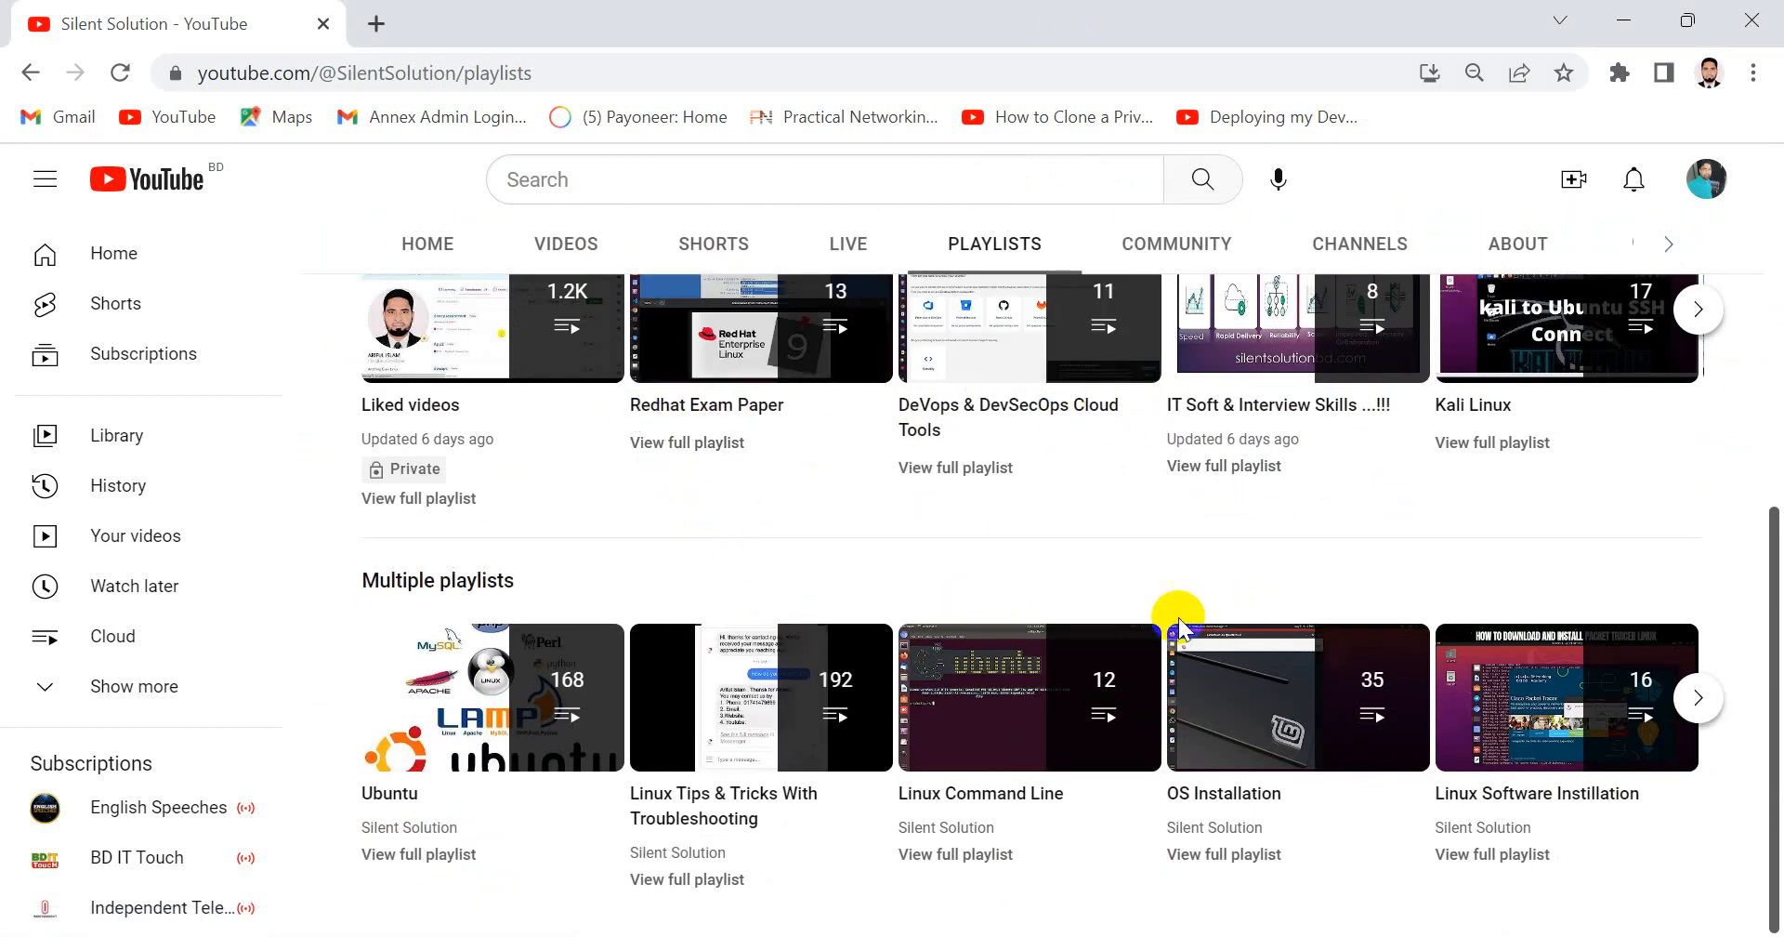
{"action": "scroll", "coordinate": [1175, 605], "scroll_direction": "up", "scroll_amount": 7}
{"action": "left_click", "coordinate": [1634, 26]}
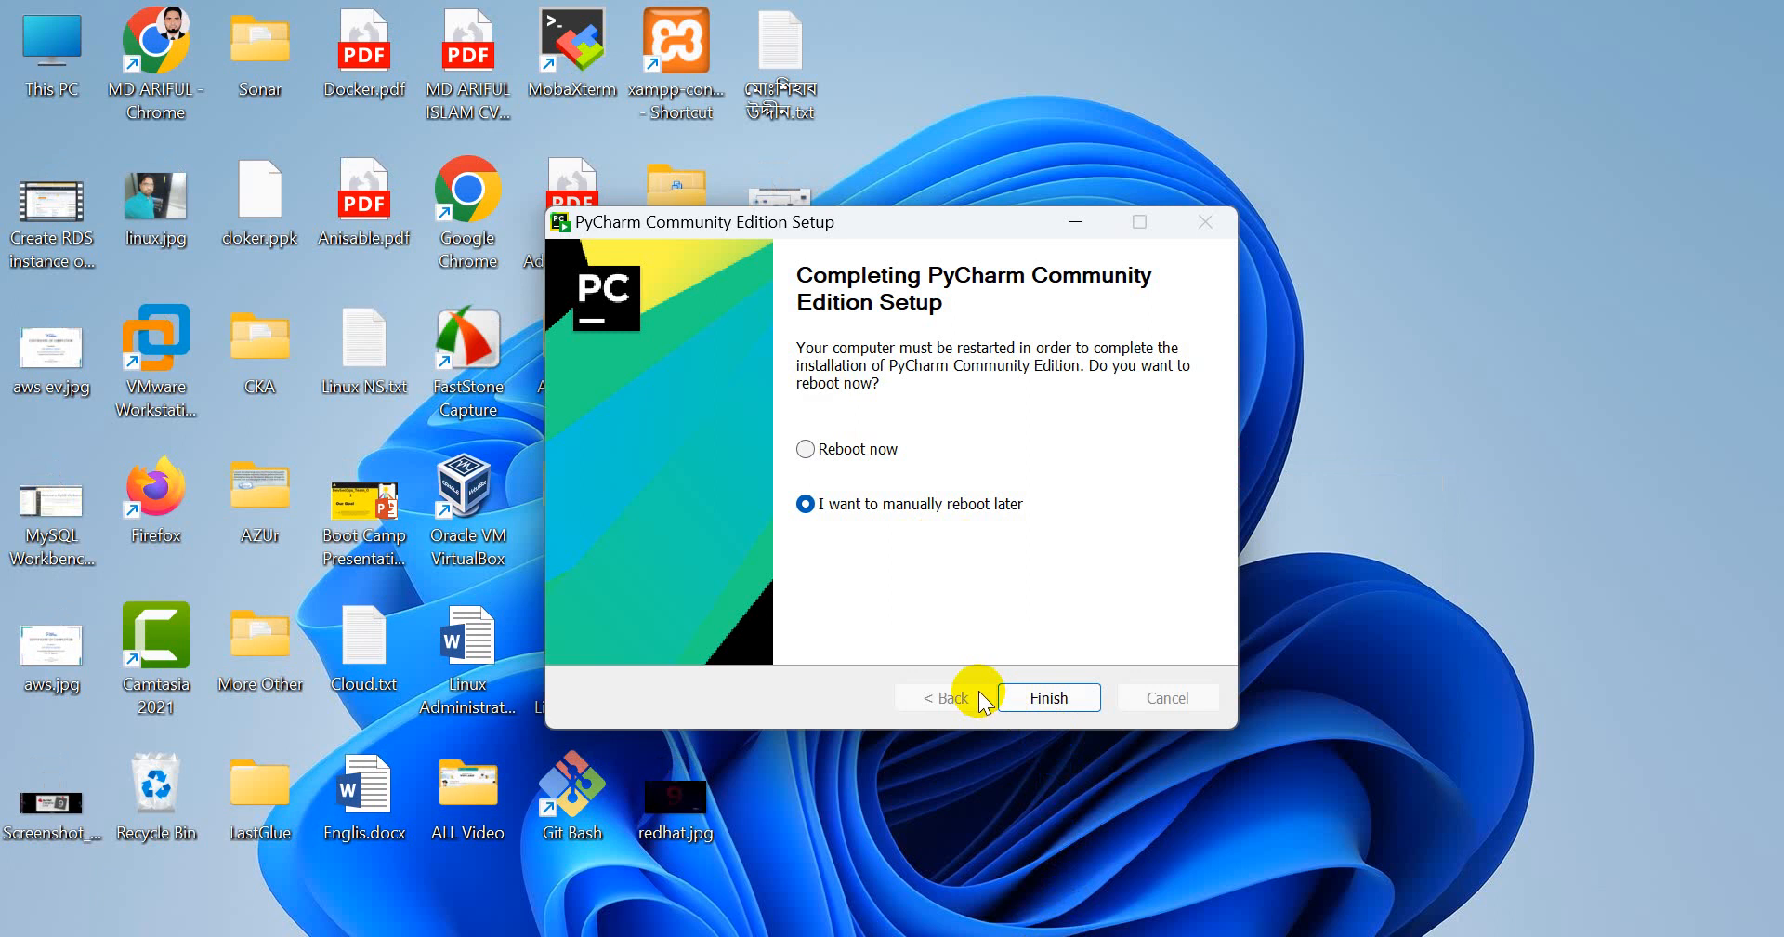
Finish the PyCharm setup with the manual reboot option and quit the remaining setup window
{"action": "left_click", "coordinate": [1047, 695]}
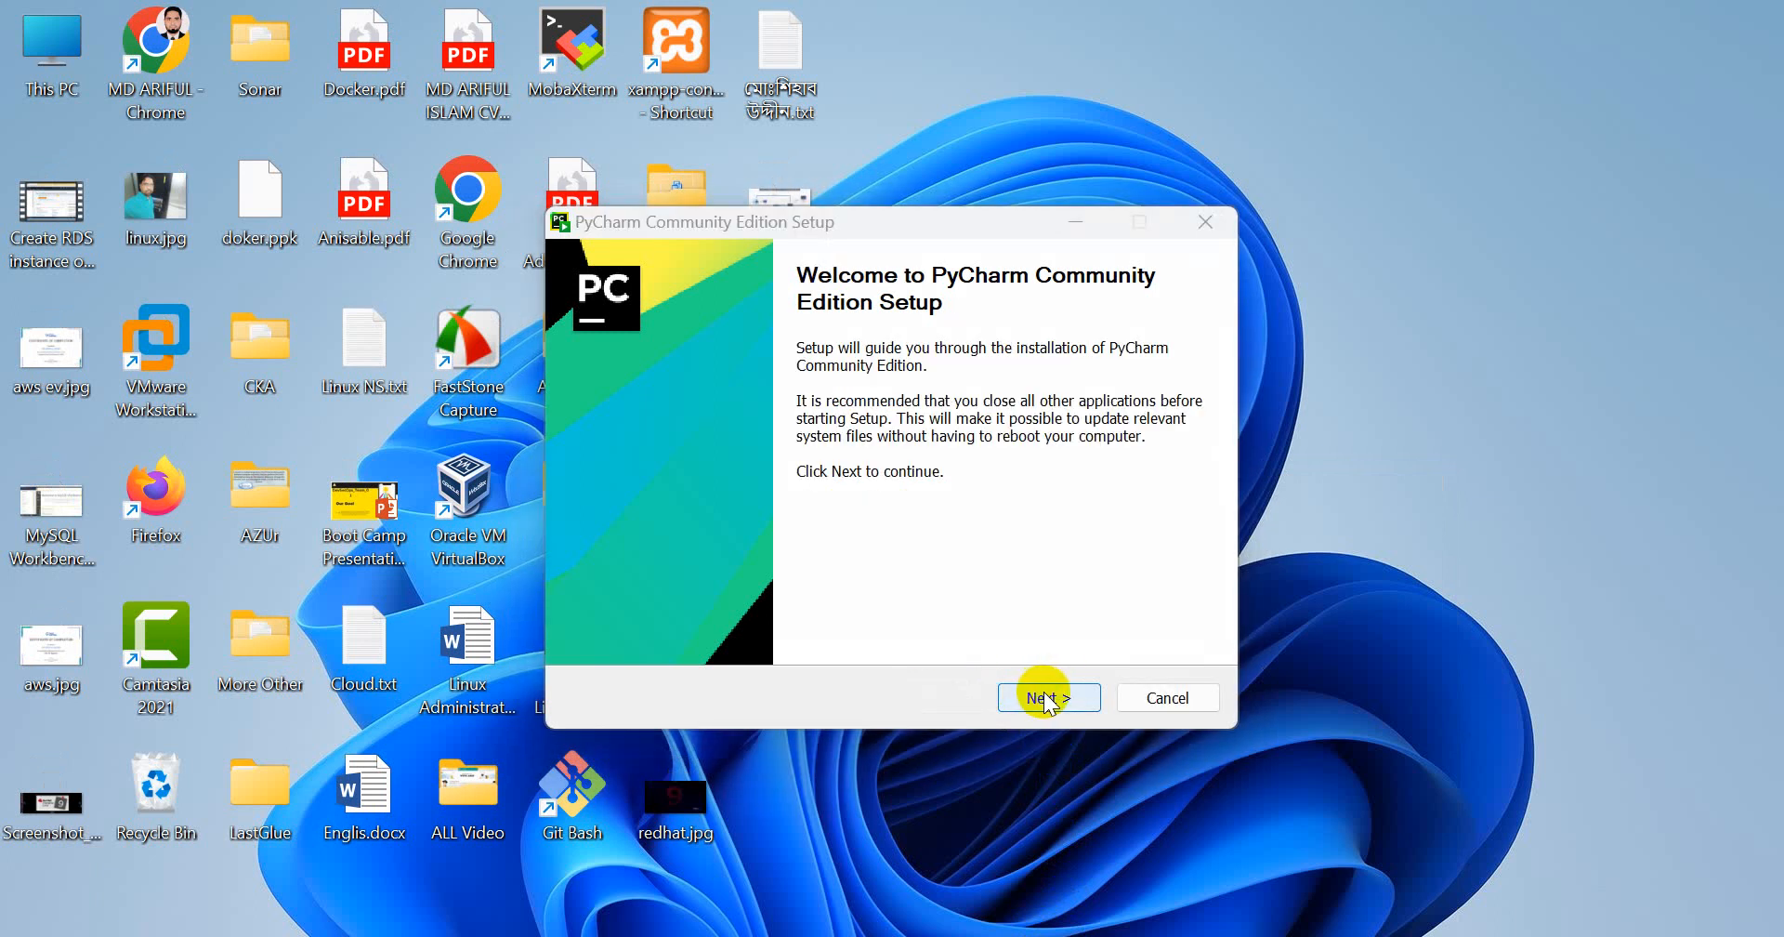
{"action": "left_click", "coordinate": [1173, 695]}
{"action": "left_click", "coordinate": [979, 577]}
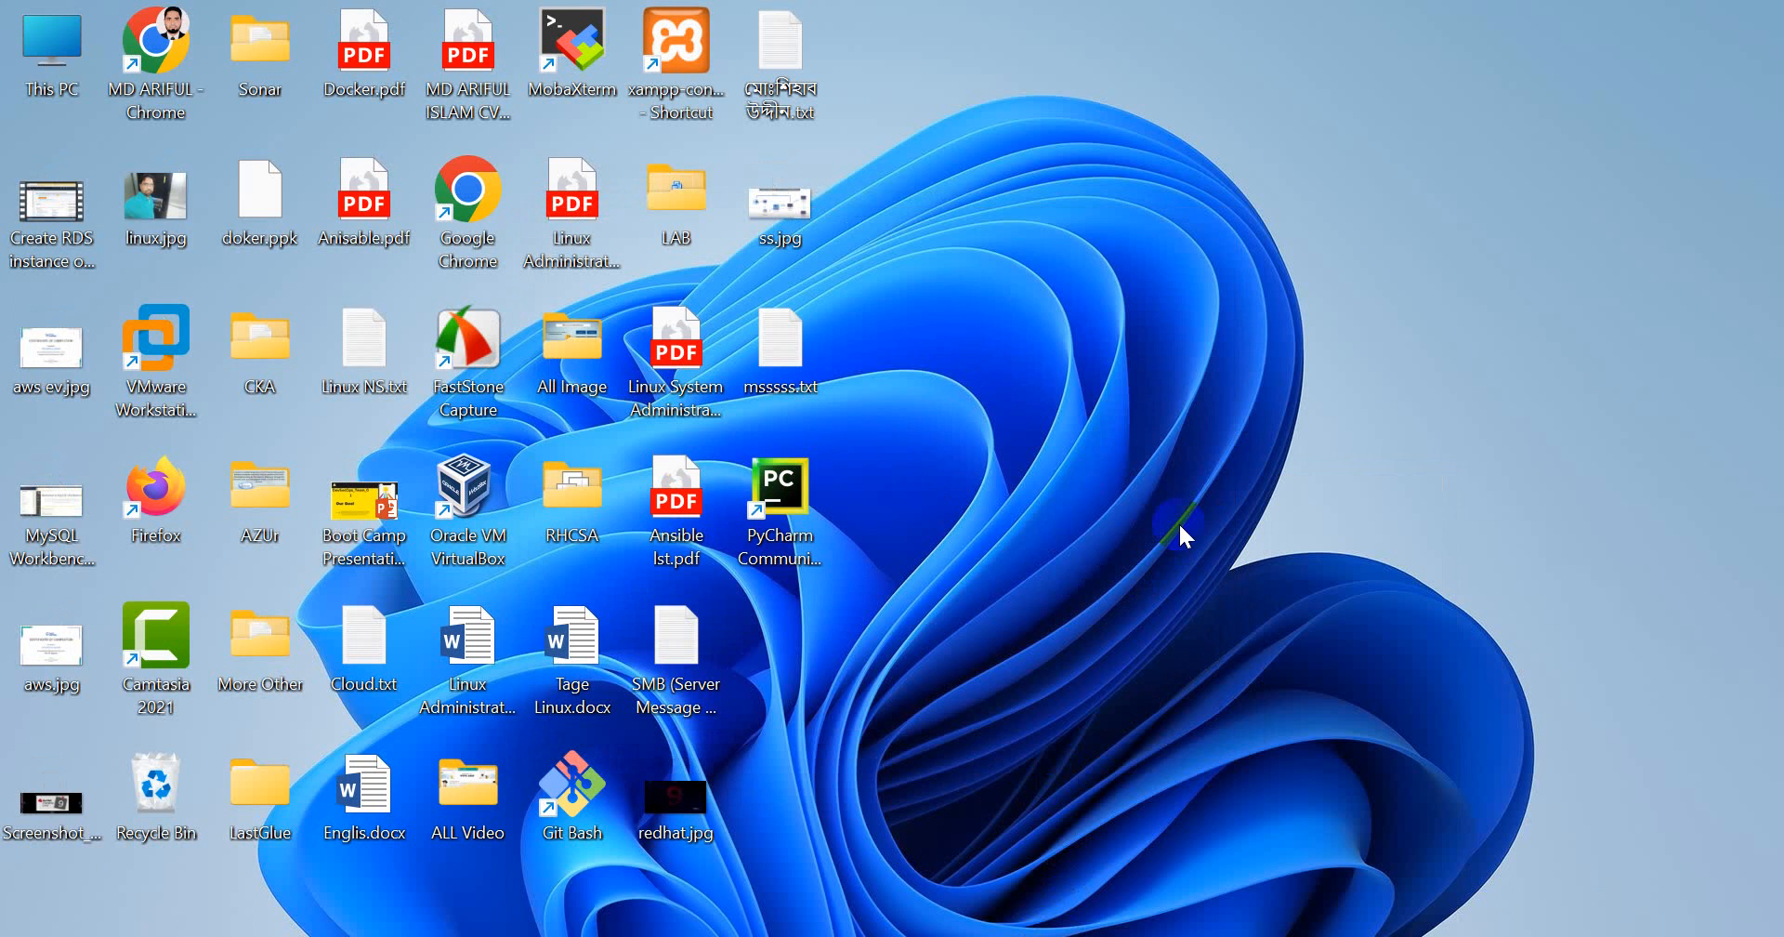
Refresh the desktop and launch PyCharm Community Edition 2023.1 through a Windows search for "py"
{"action": "right_click", "coordinate": [1146, 456]}
{"action": "left_click", "coordinate": [1162, 519]}
{"action": "left_click", "coordinate": [666, 935]}
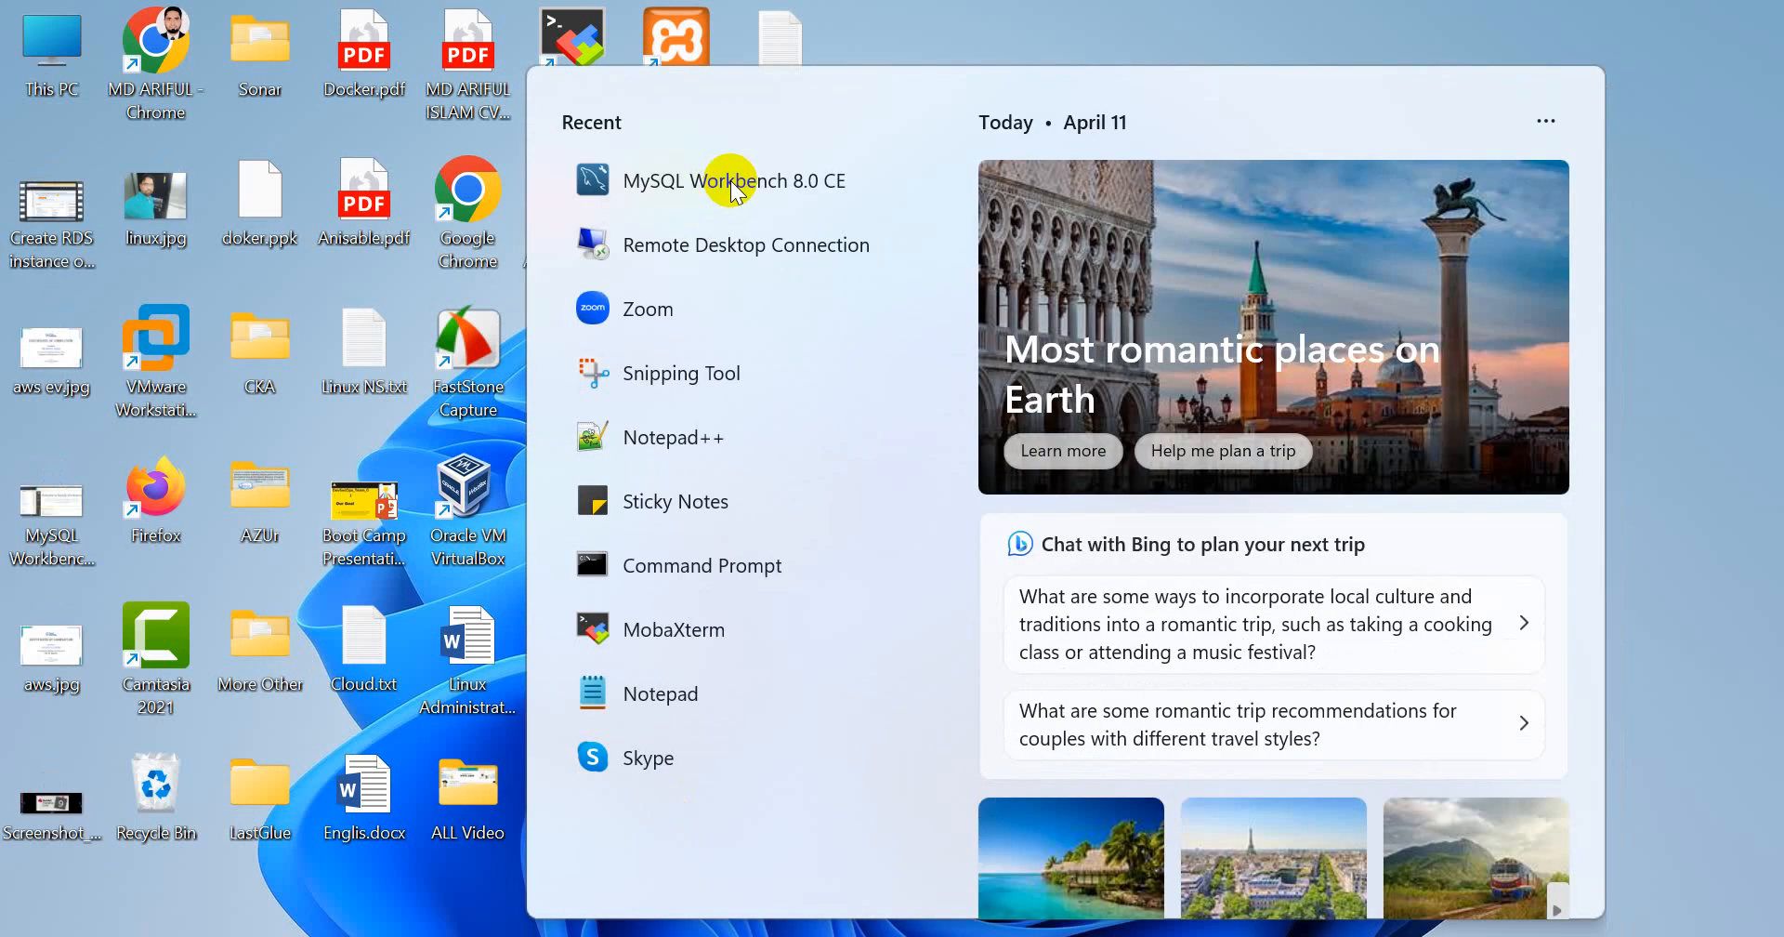
{"action": "type", "text": "py"}
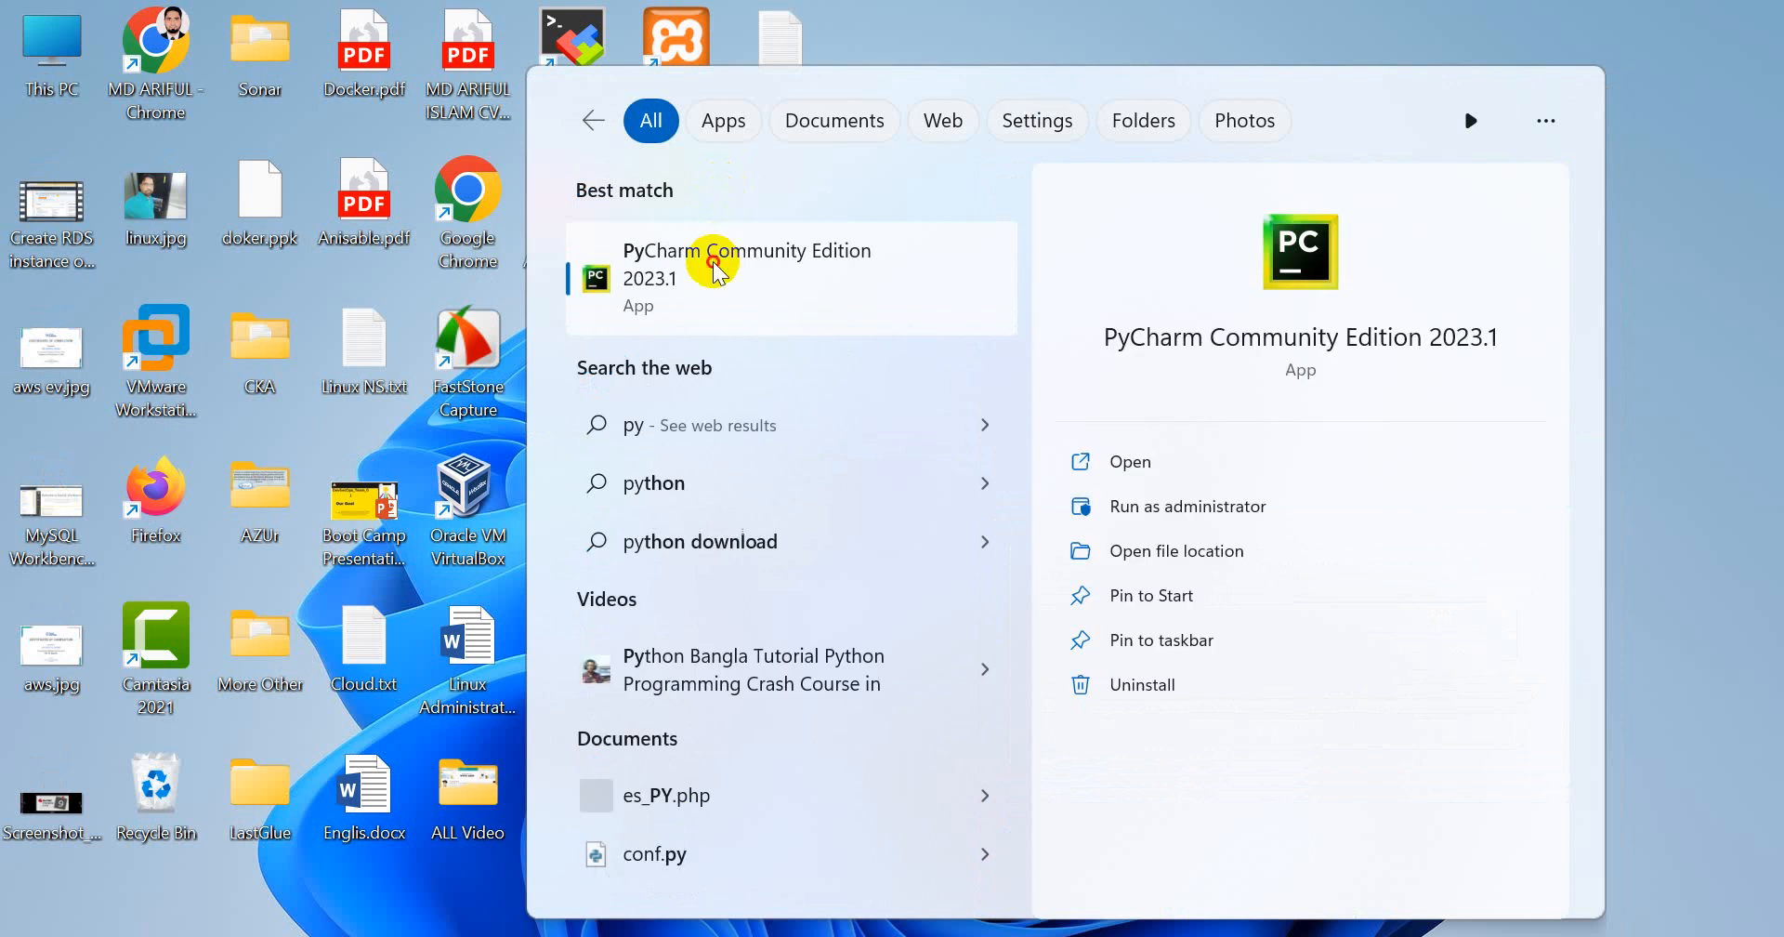
{"action": "left_click", "coordinate": [714, 264]}
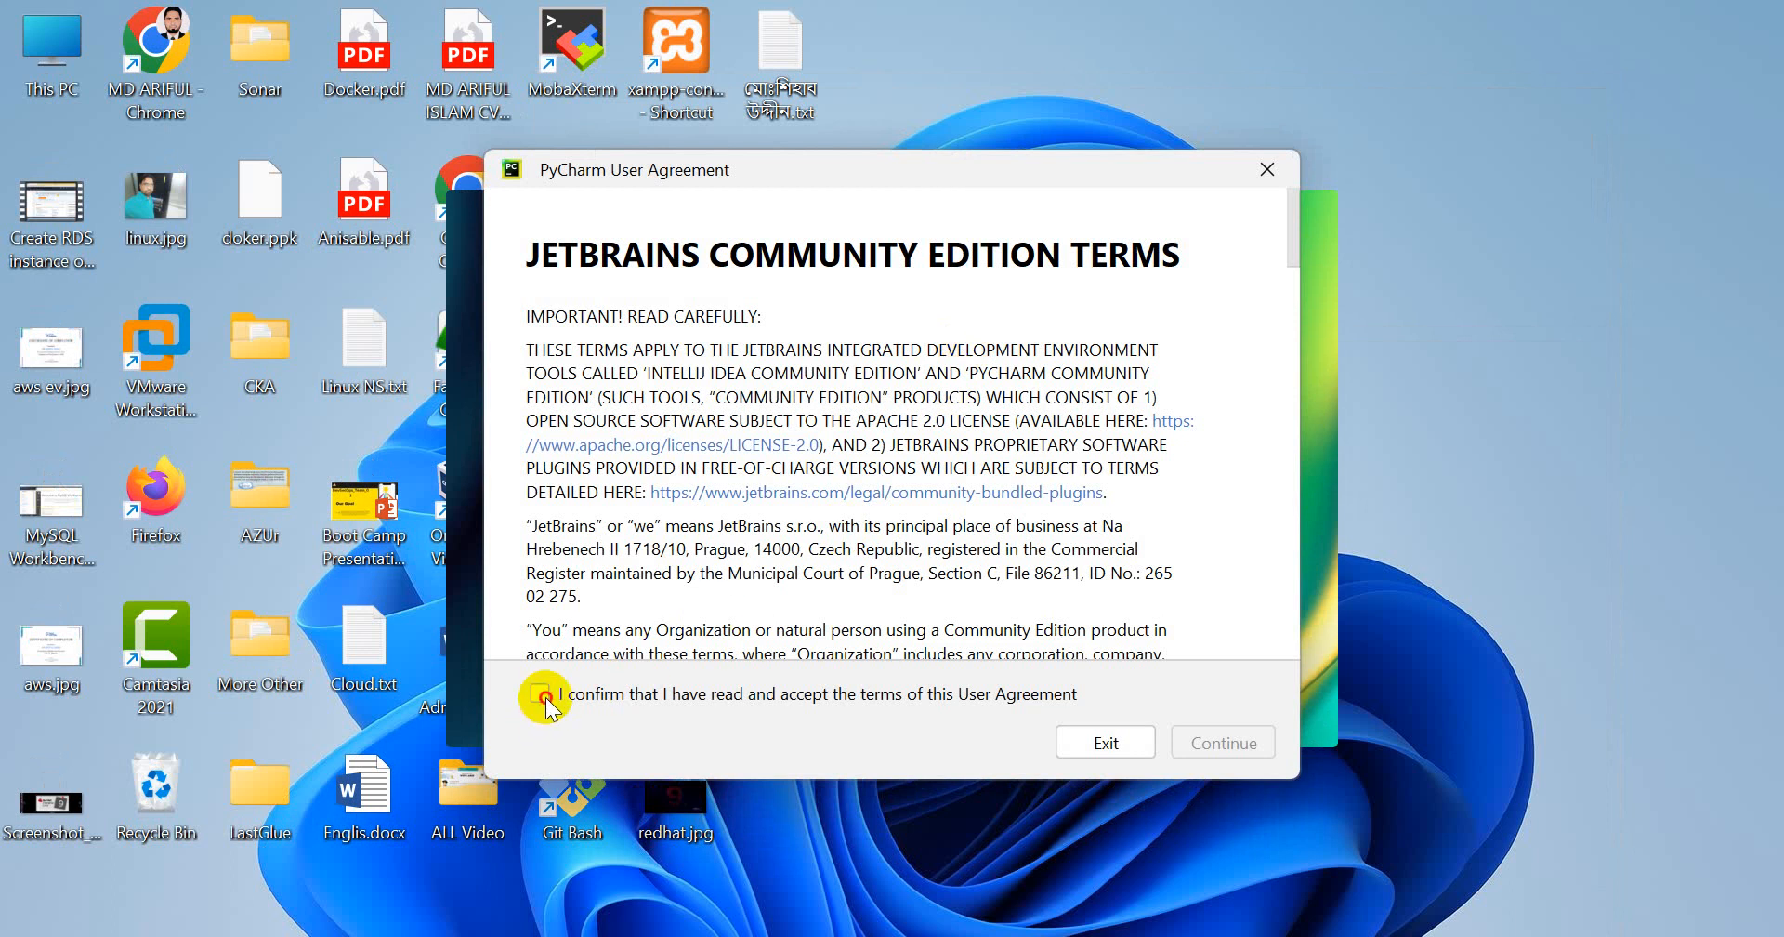
Accept the PyCharm User Agreement and decline sending anonymous usage statistics
{"action": "left_click", "coordinate": [541, 694]}
{"action": "scroll", "coordinate": [850, 511], "scroll_direction": "down", "scroll_amount": 20}
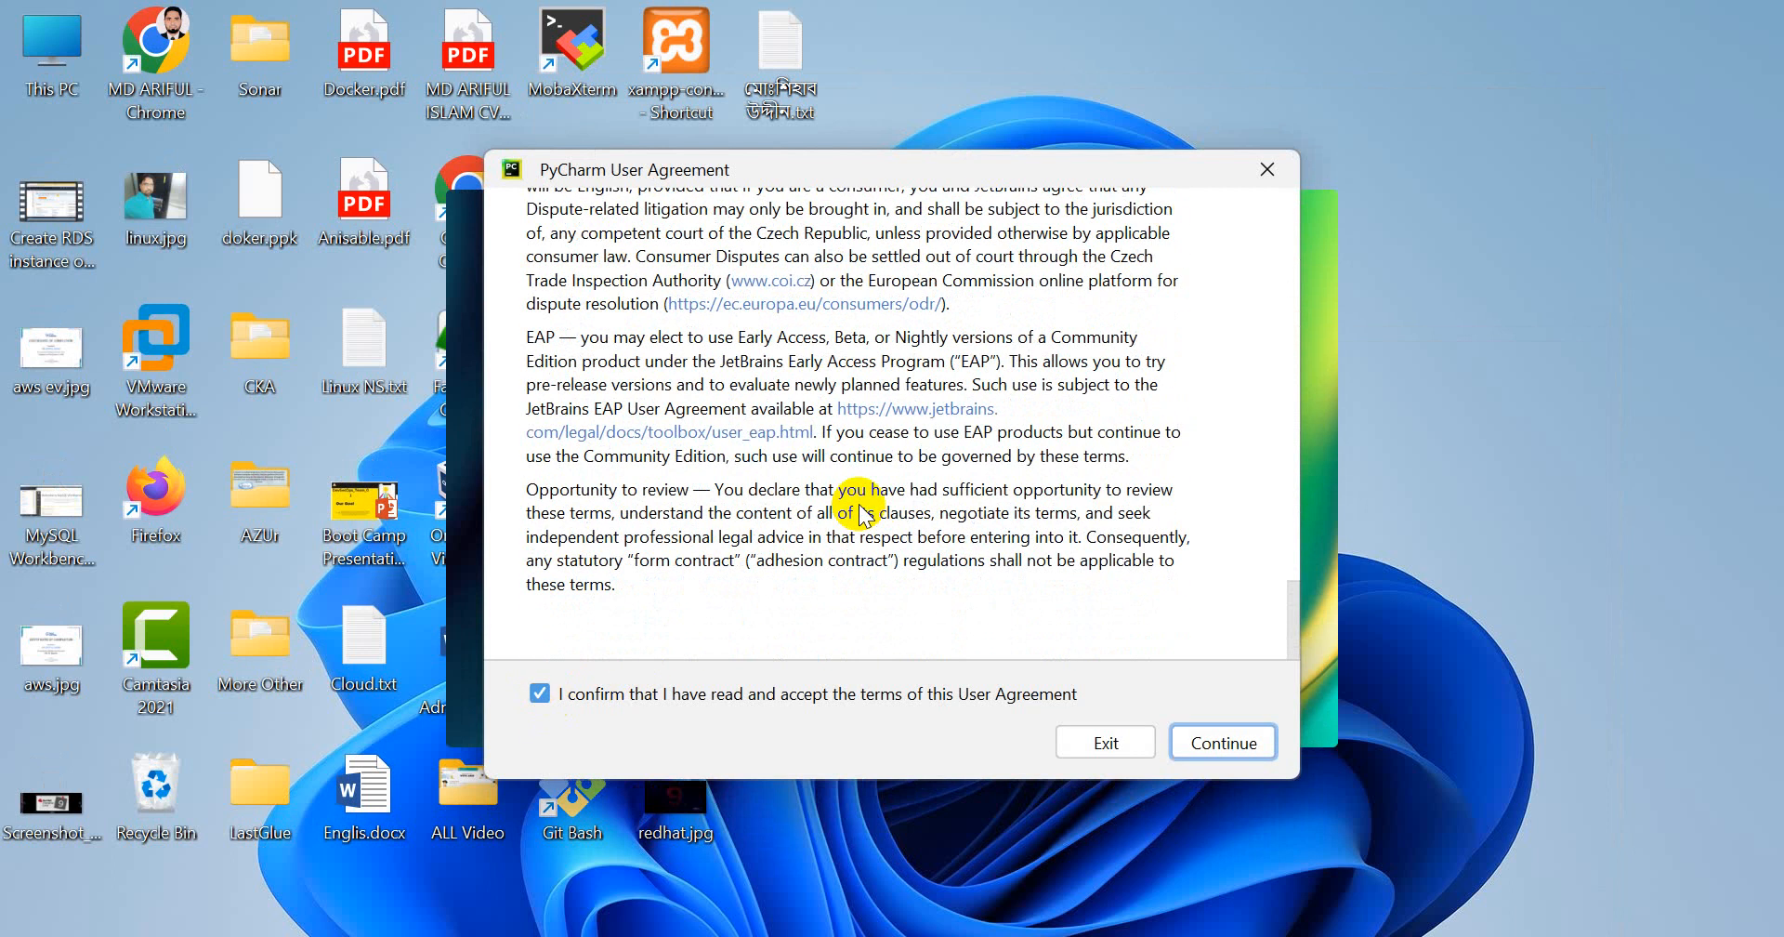
{"action": "left_click", "coordinate": [1241, 741]}
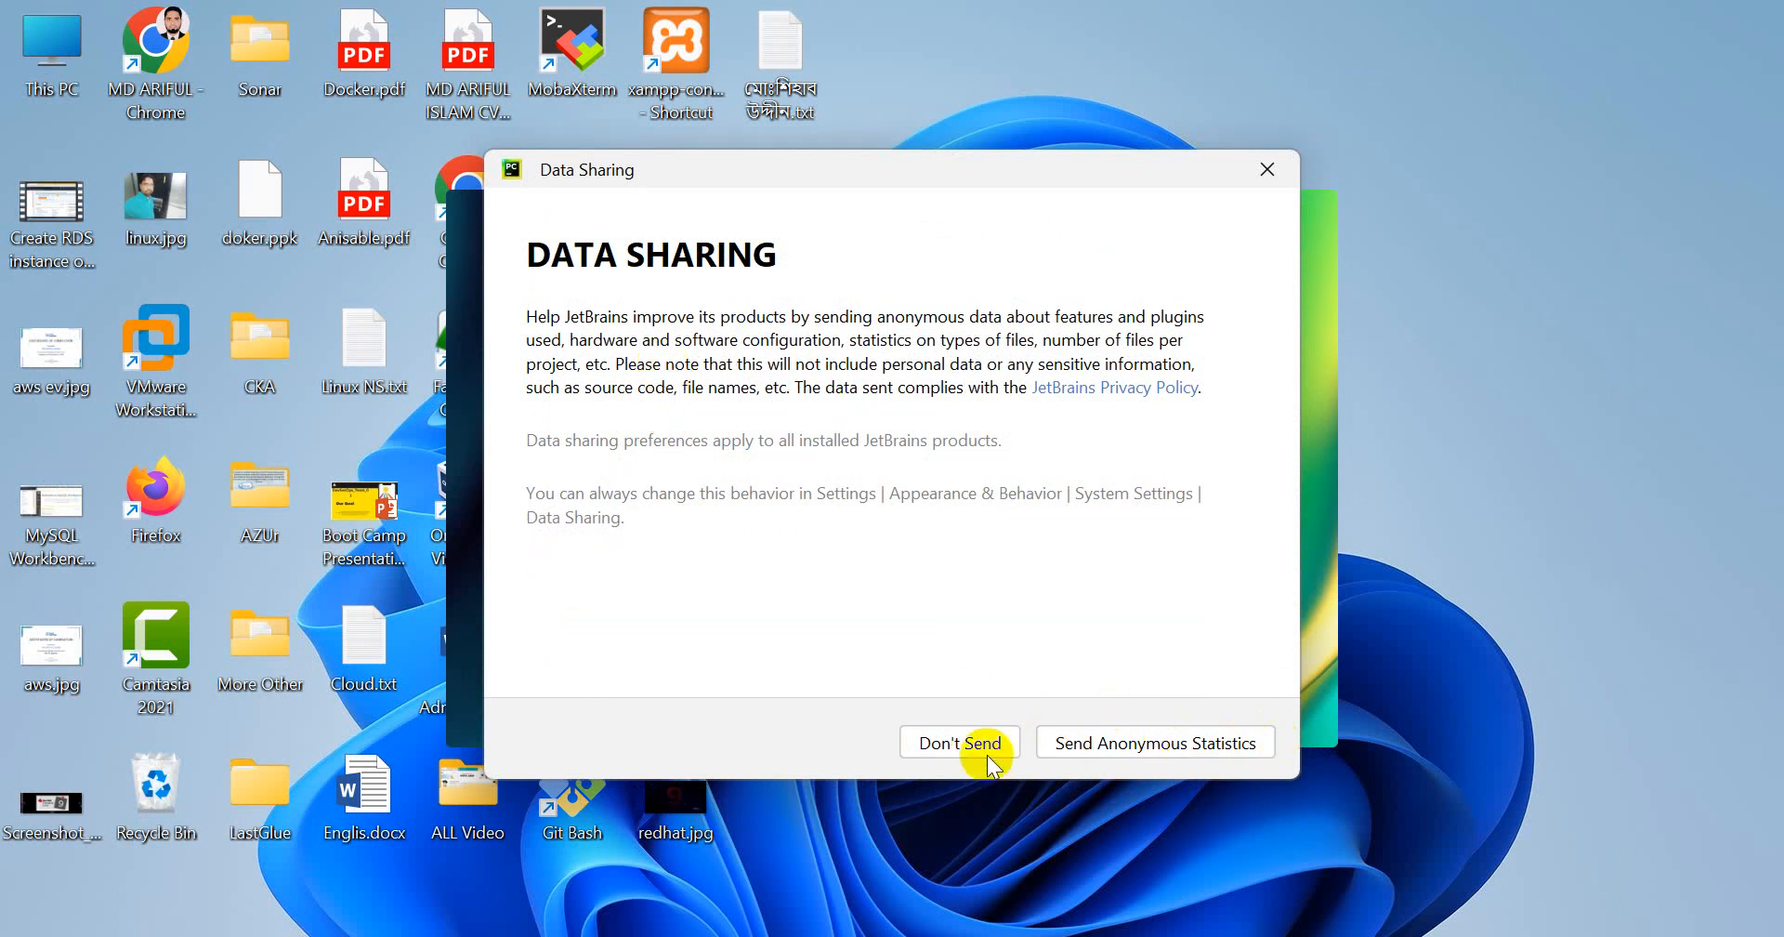
{"action": "left_click", "coordinate": [941, 747]}
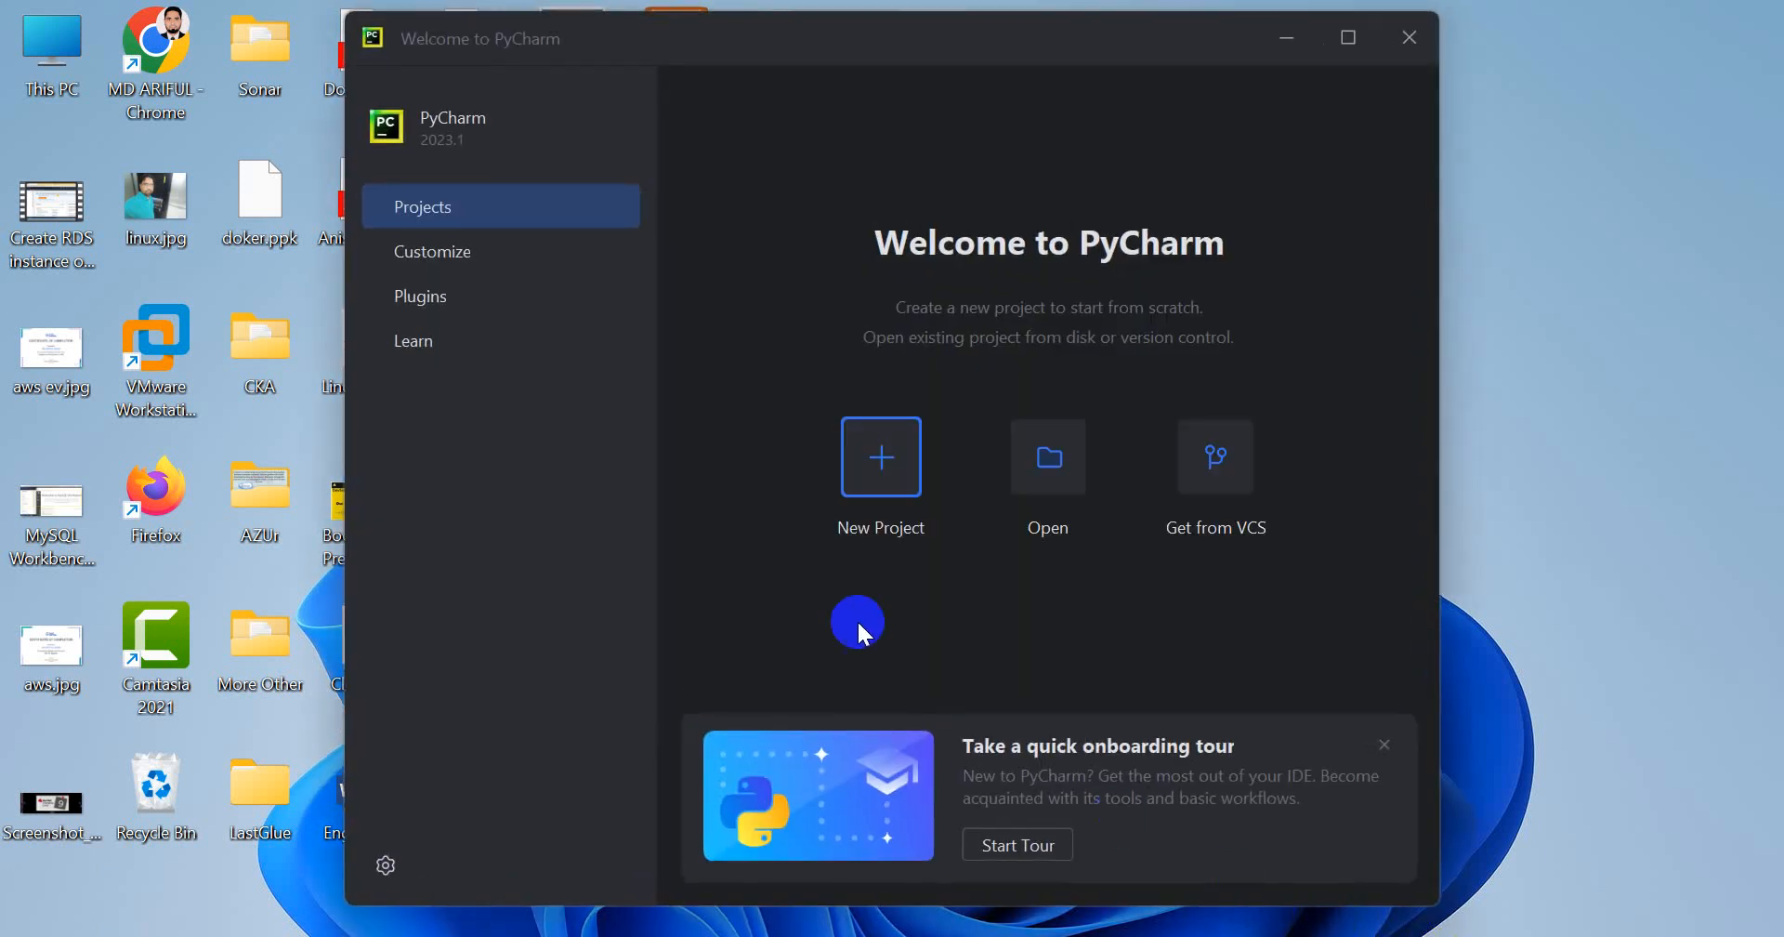
Create a new project named hellosilentsolution with a Virtualenv environment, Python 3.9 and the main.py welcome script
{"action": "left_click_drag", "start_coordinate": [776, 36], "coordinate": [819, 4]}
{"action": "left_click", "coordinate": [1671, 28]}
{"action": "left_click", "coordinate": [879, 458]}
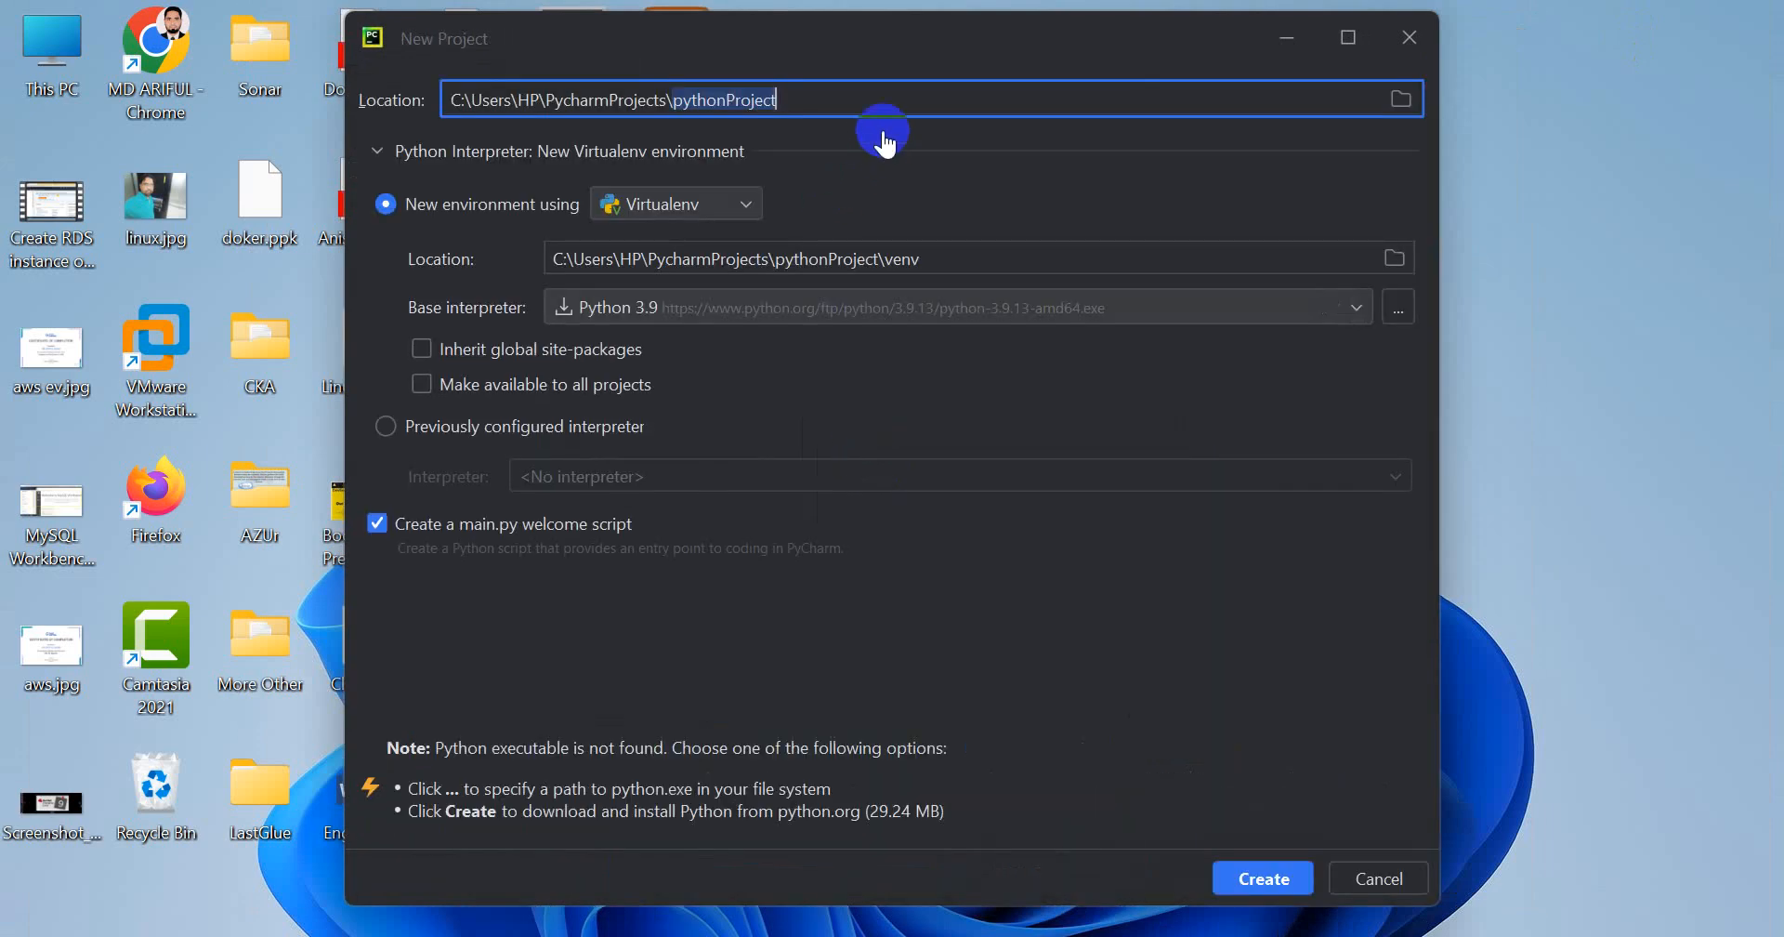
{"action": "type", "text": "hellosilentsoluti"}
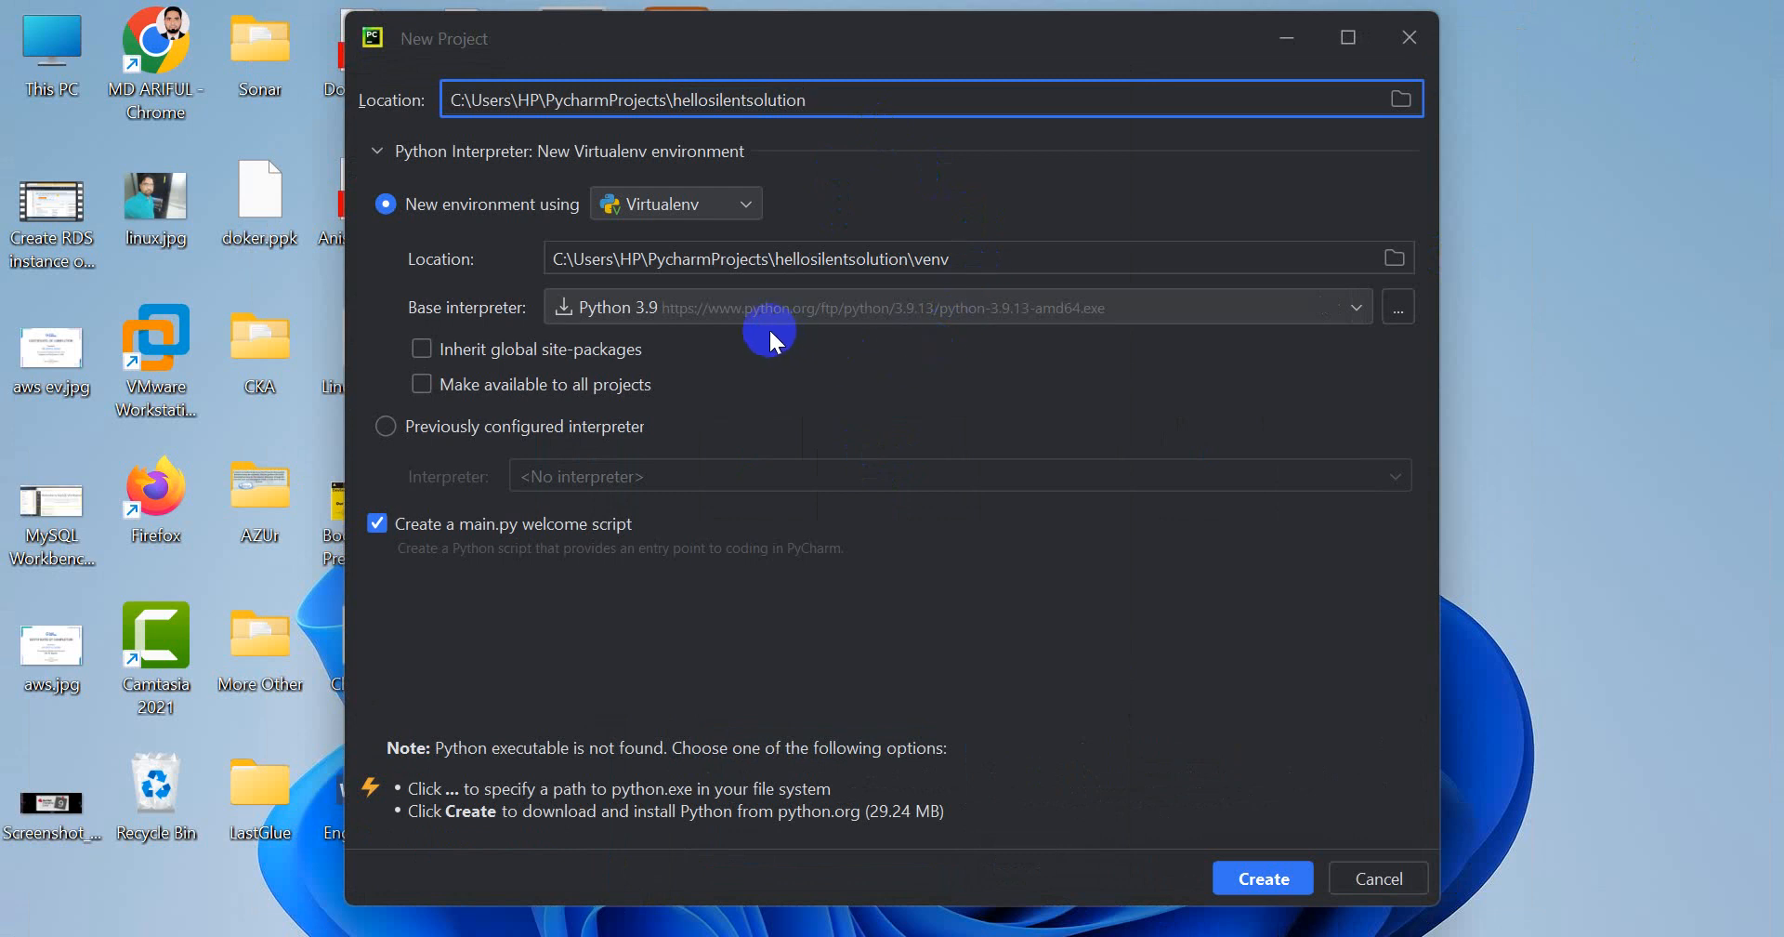
{"action": "left_click", "coordinate": [1259, 875]}
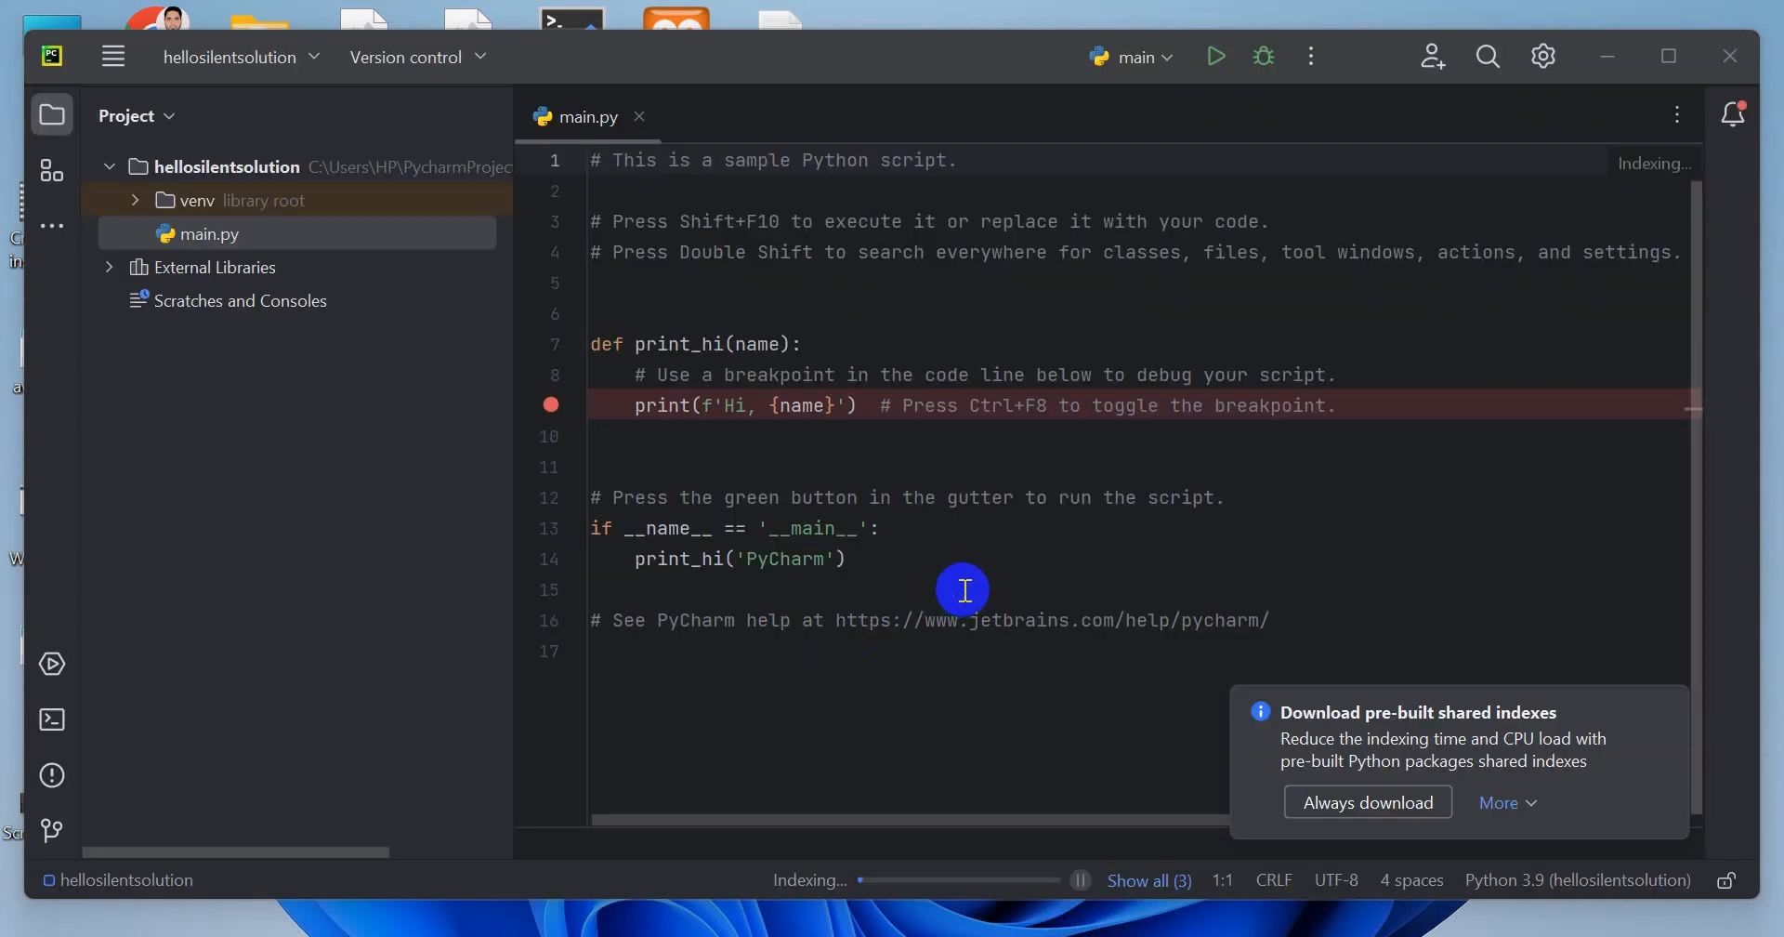
Run the main.py sample script and highlight its greeting line in the run output
{"action": "left_click", "coordinate": [793, 692]}
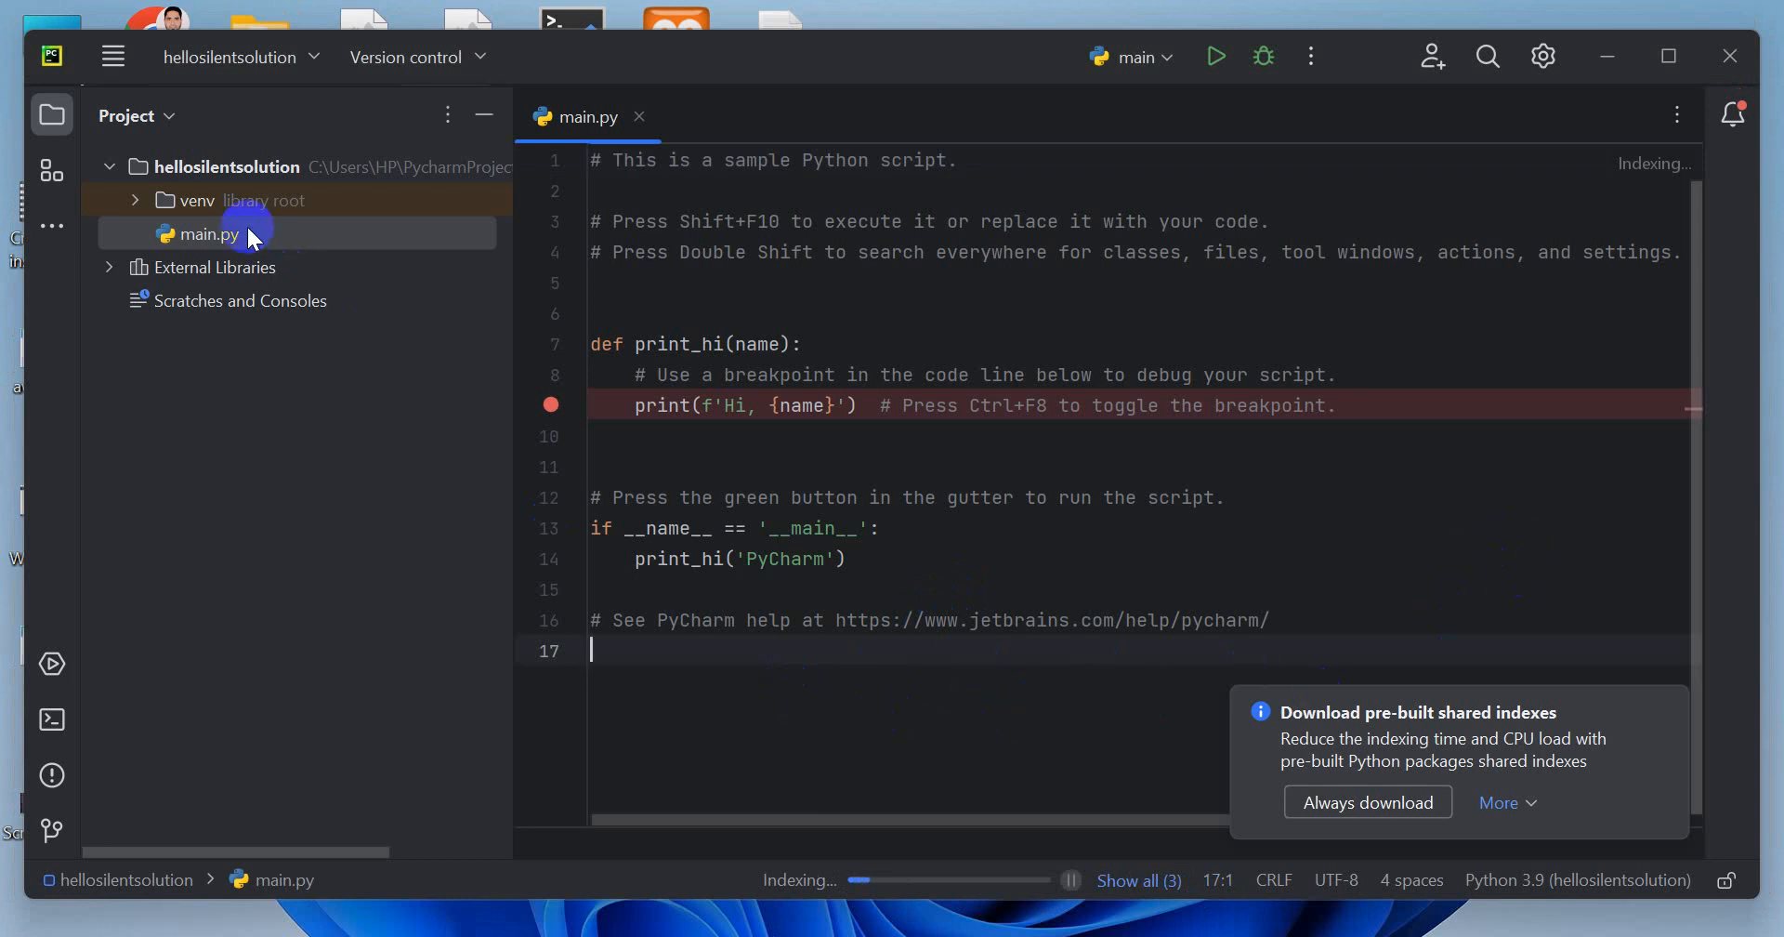
{"action": "left_click", "coordinate": [226, 207]}
{"action": "left_click", "coordinate": [224, 234]}
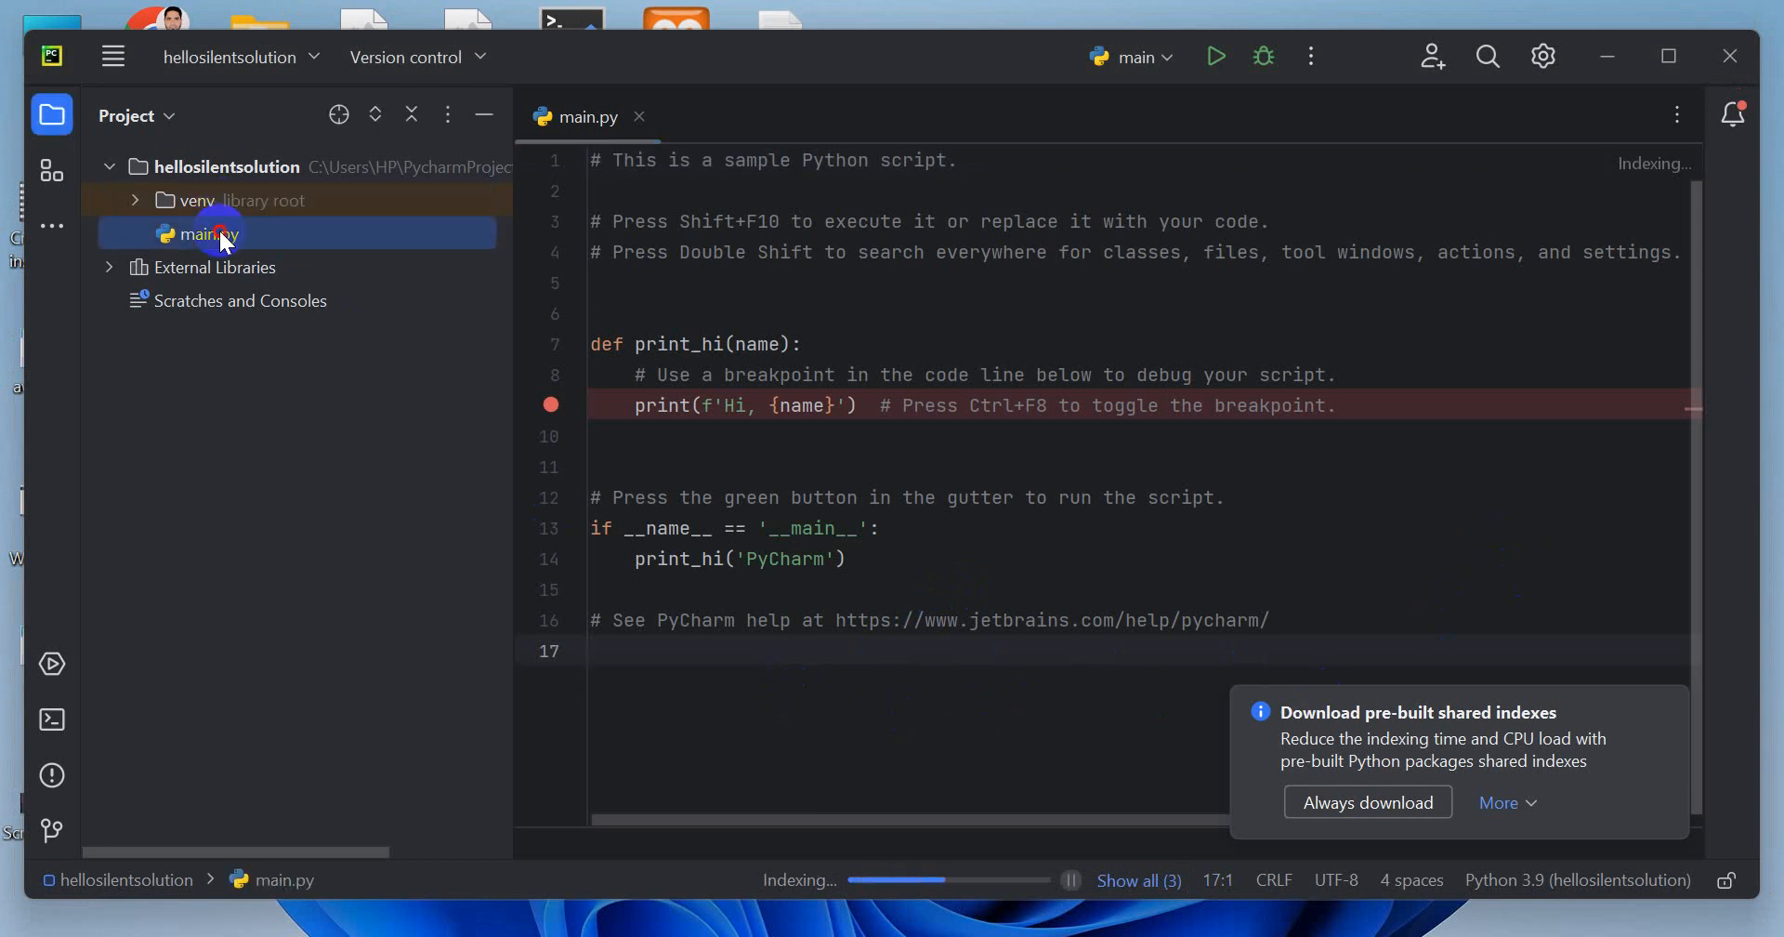
{"action": "left_click", "coordinate": [1216, 56]}
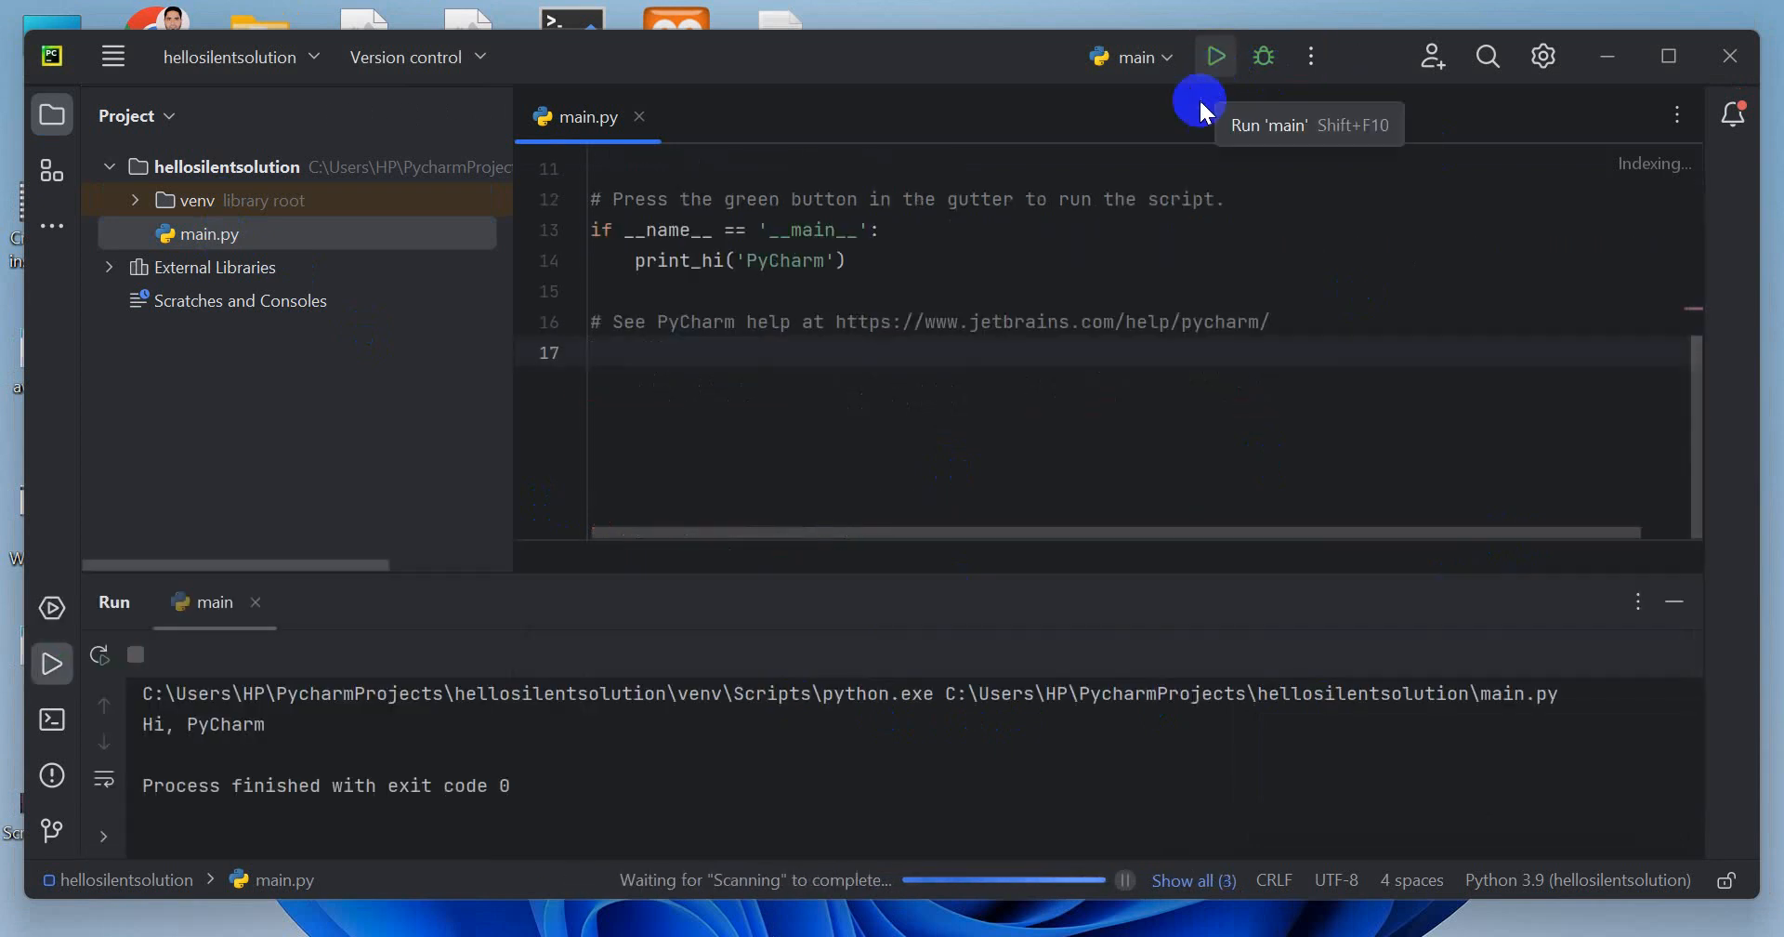
{"action": "left_click_drag", "start_coordinate": [288, 743], "coordinate": [166, 724]}
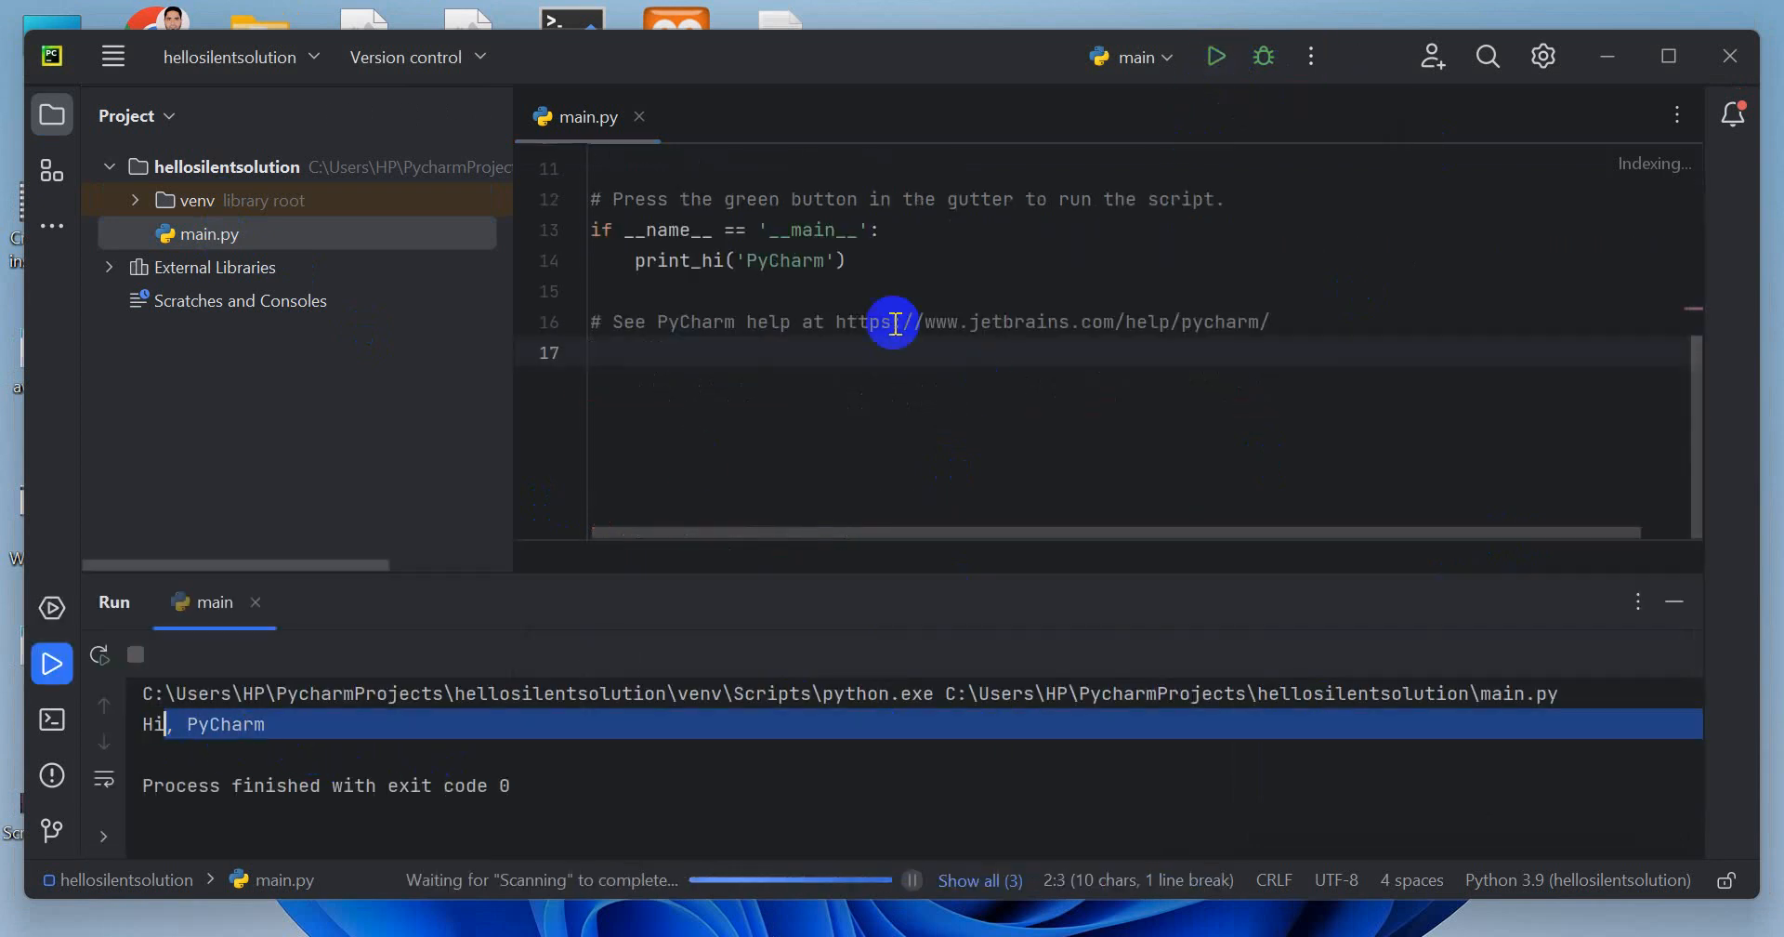